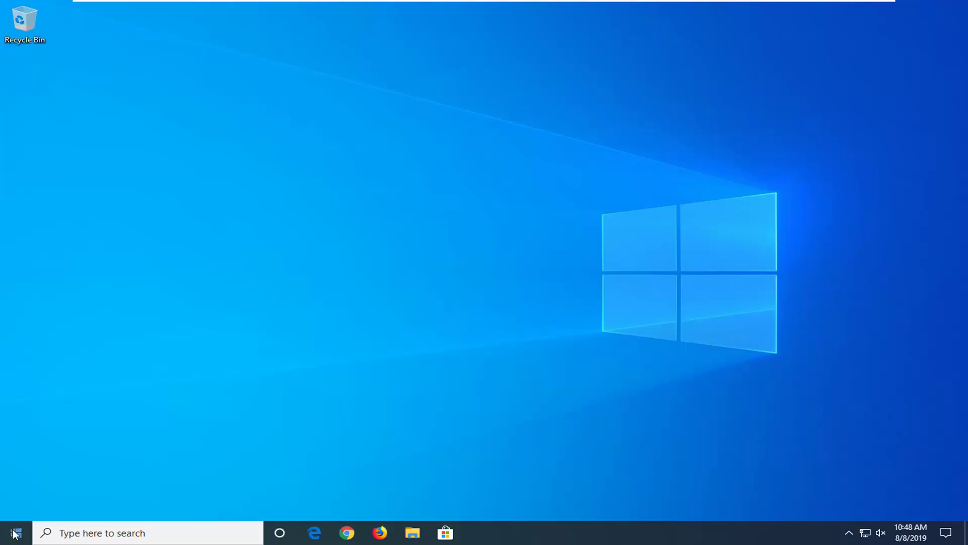
# - Find regedit and run Registry Editor as administrator, allowing it to make changes to the device
pyautogui.click(16, 530)
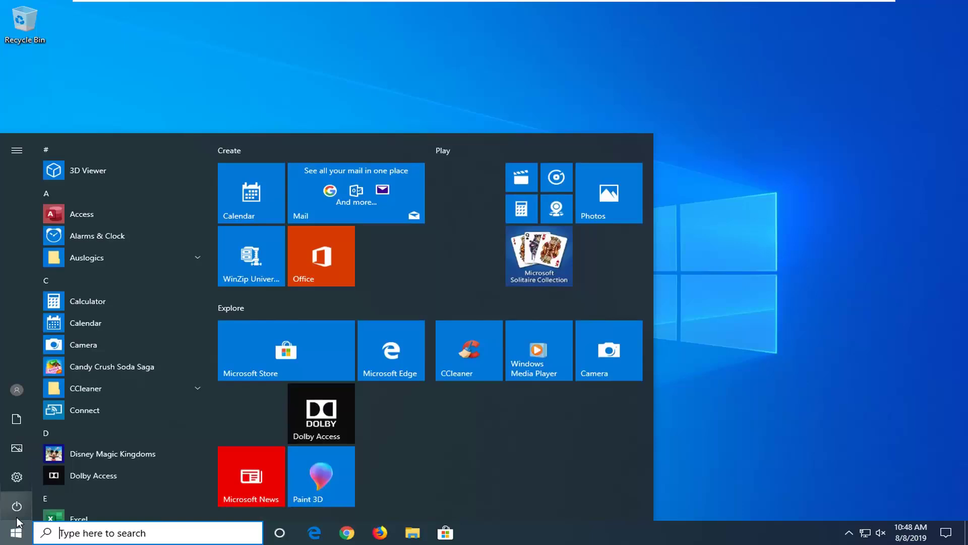
pyautogui.write('regedit')
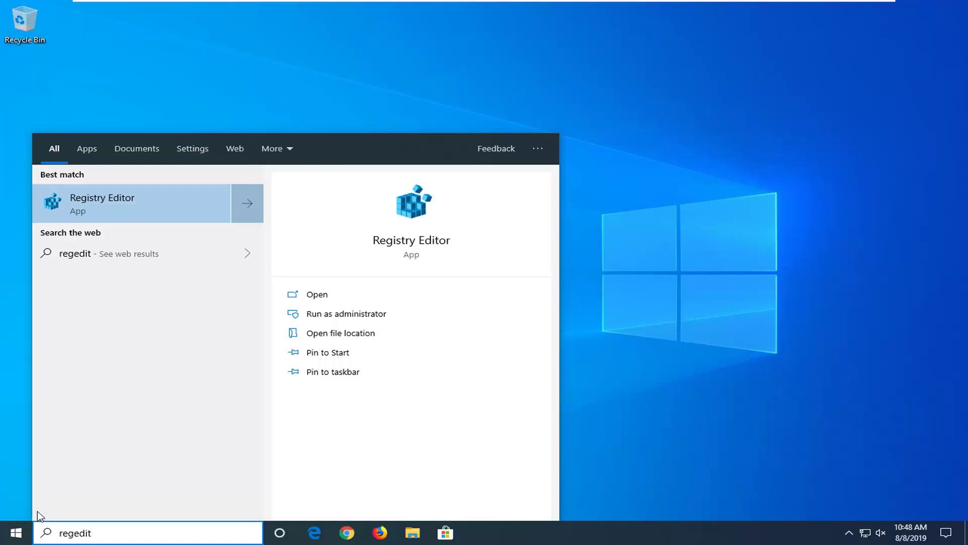
pyautogui.click(93, 207)
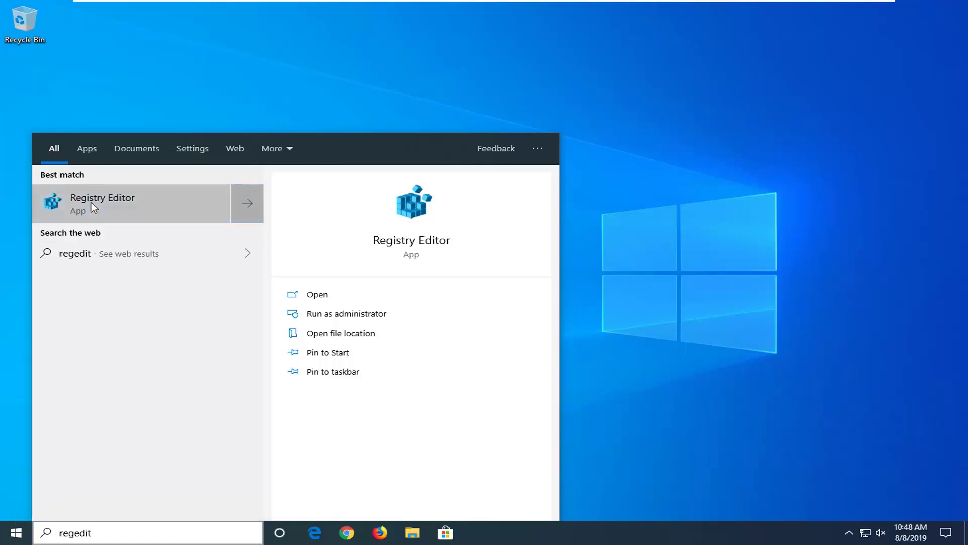
pyautogui.rightClick(93, 207)
pyautogui.click(141, 219)
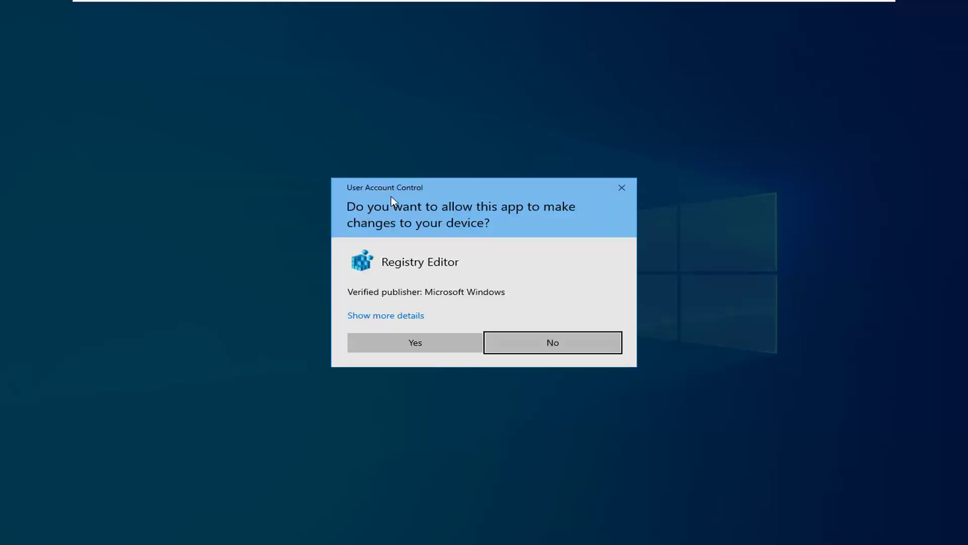
pyautogui.click(392, 340)
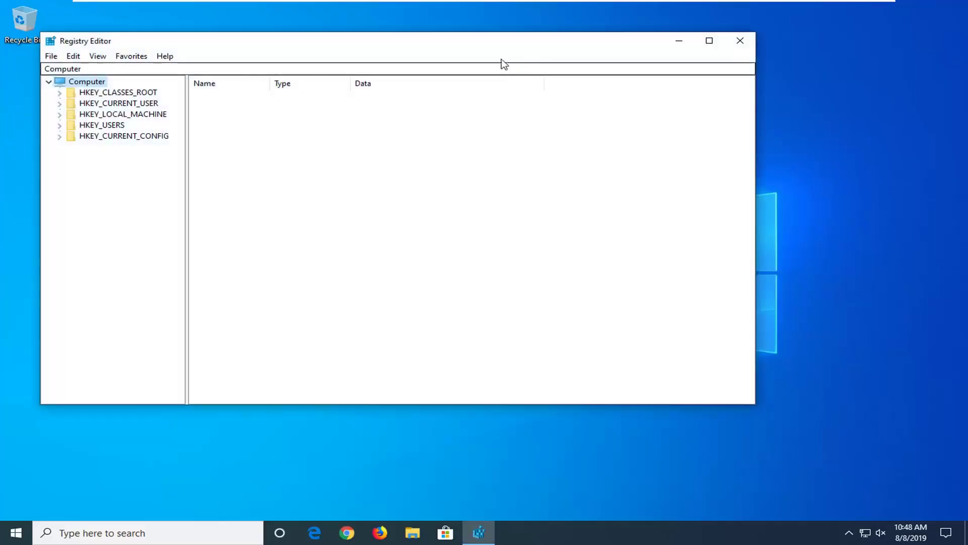
pyautogui.moveTo(499, 32); pyautogui.dragTo(498, 42)
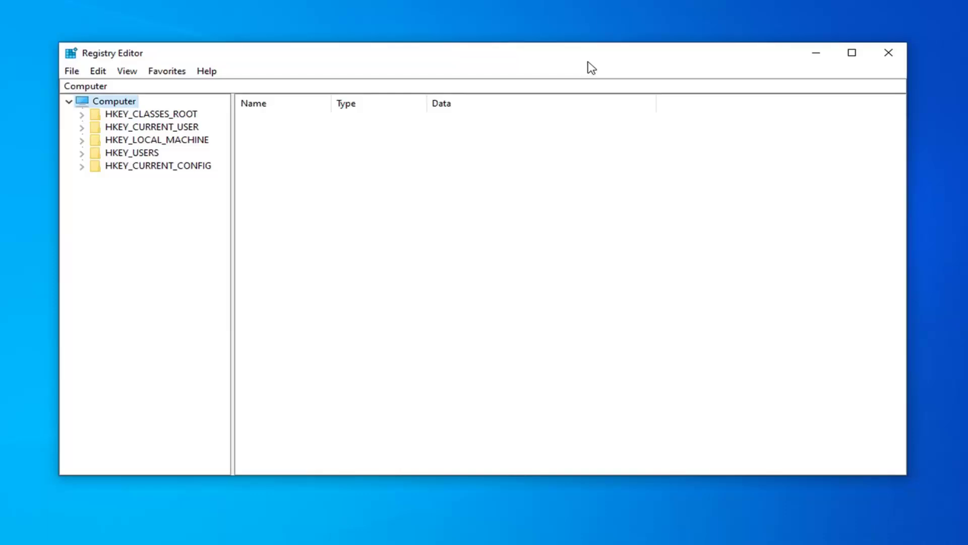
# - Look at the registry export dialog and the registry import dialog, closing each without saving or loading a file
pyautogui.click(72, 71)
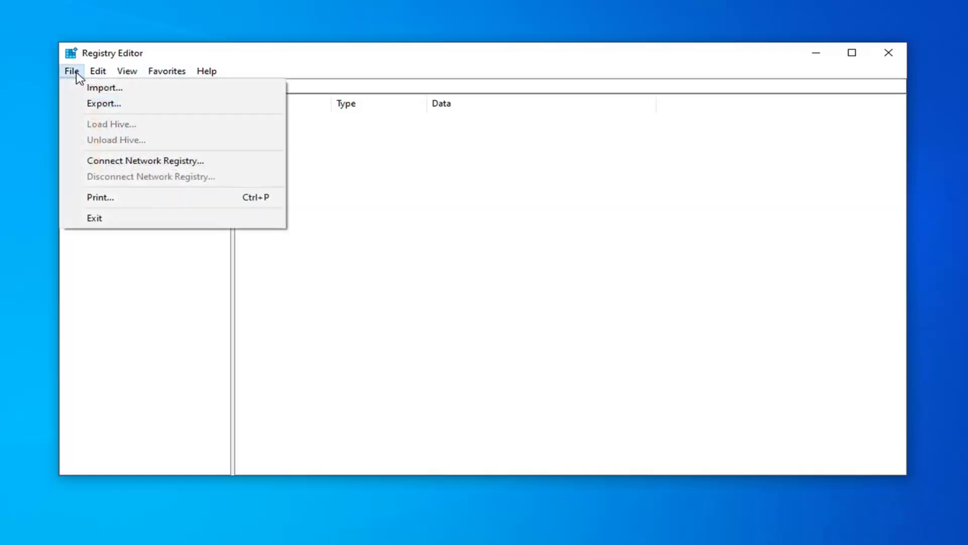
pyautogui.click(95, 103)
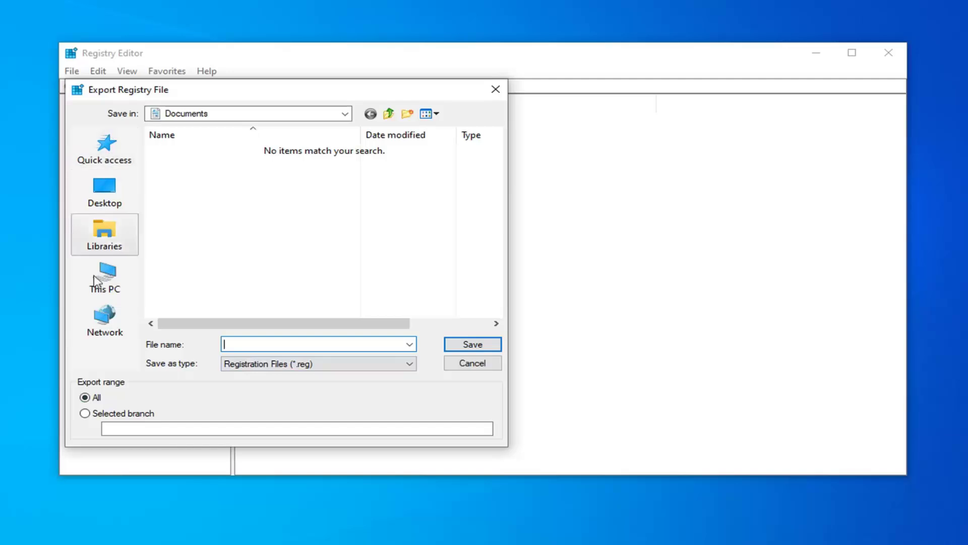
pyautogui.click(471, 363)
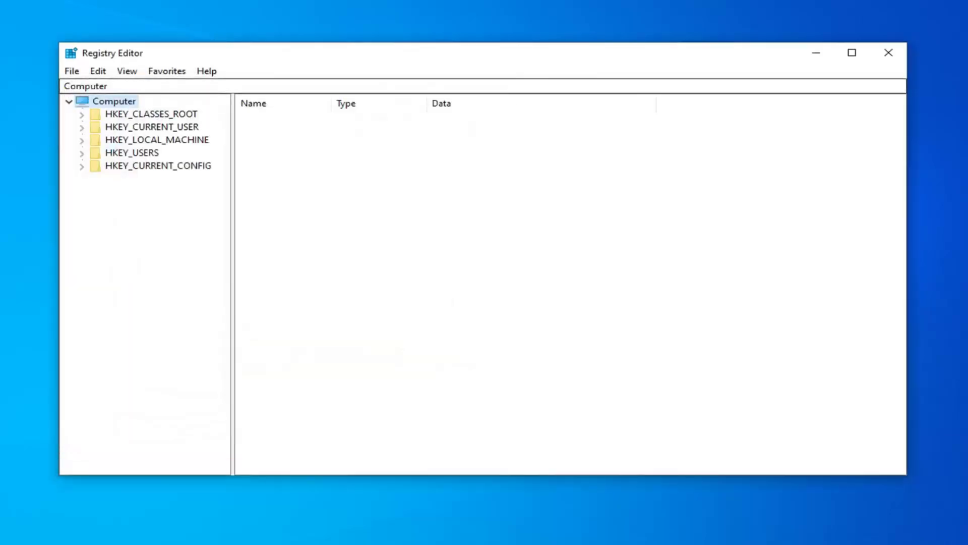
pyautogui.click(73, 74)
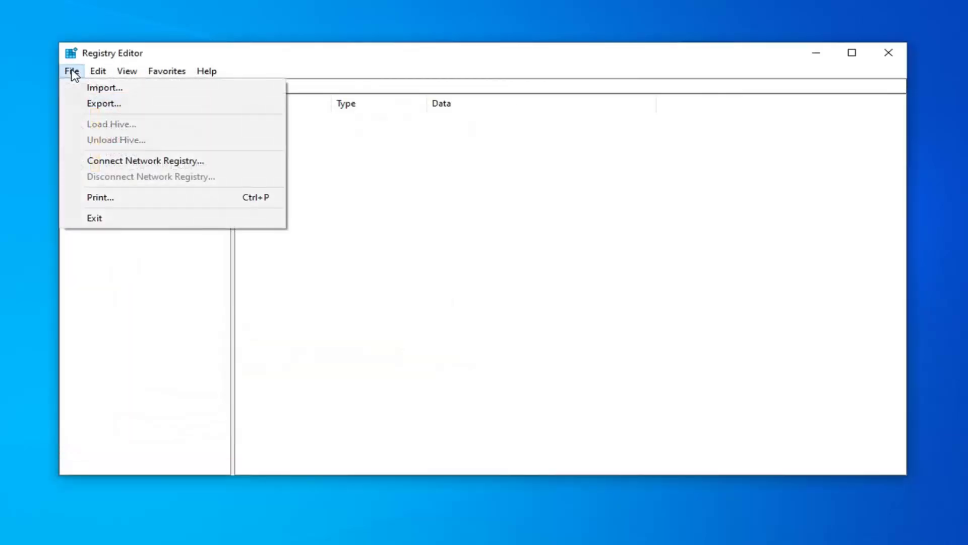
pyautogui.click(83, 87)
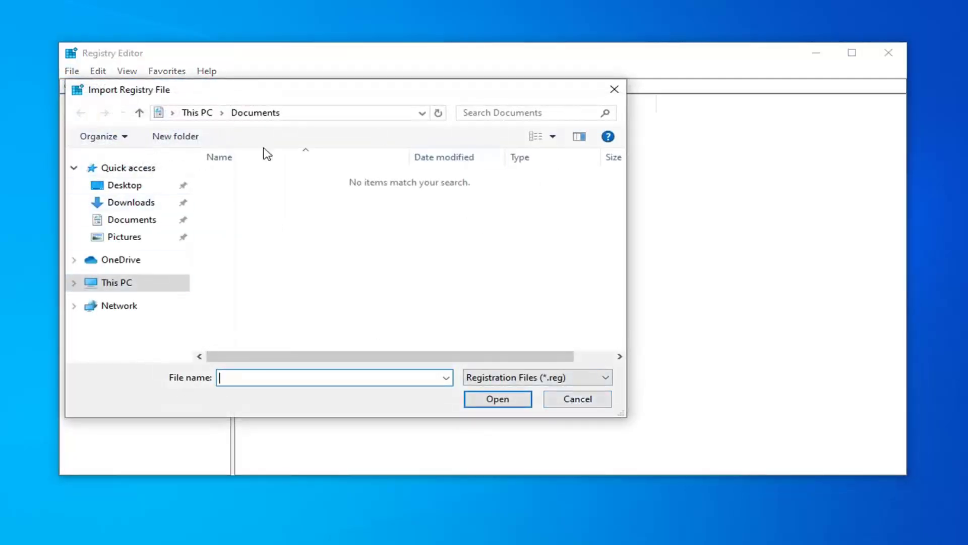
pyautogui.click(572, 409)
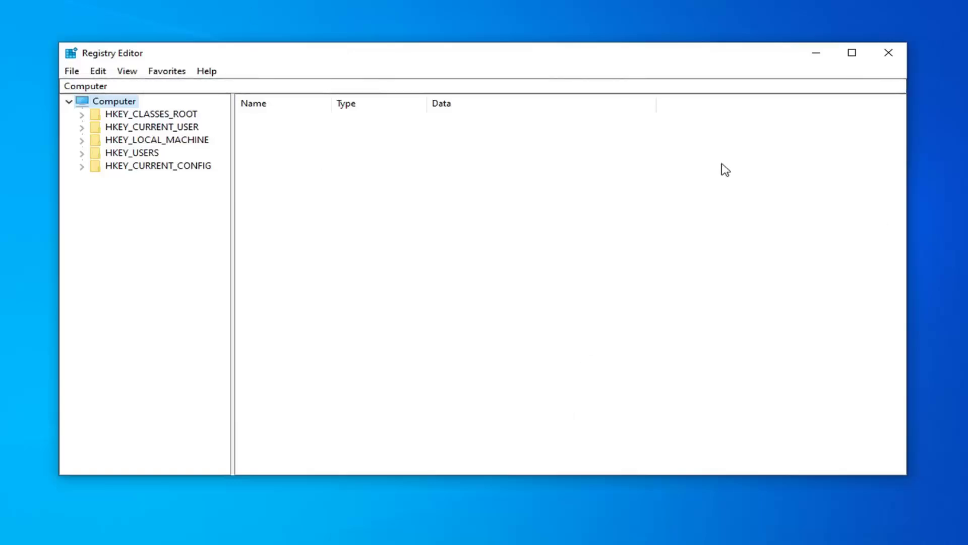
# - Expand the registry tree to HKEY_CURRENT_USER\SOFTWARE\Microsoft\Office\16.0 and widen the key tree area
pyautogui.click(112, 129)
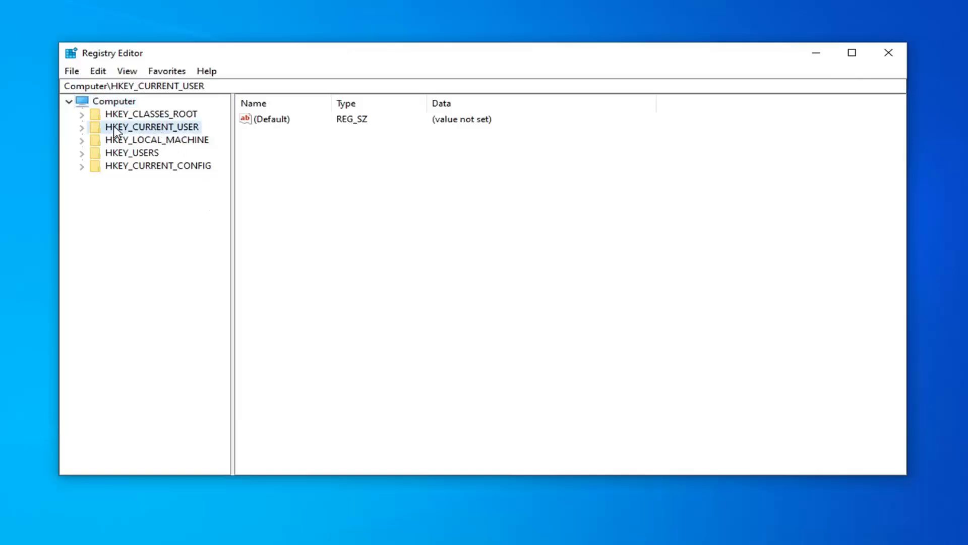
pyautogui.doubleClick(114, 128)
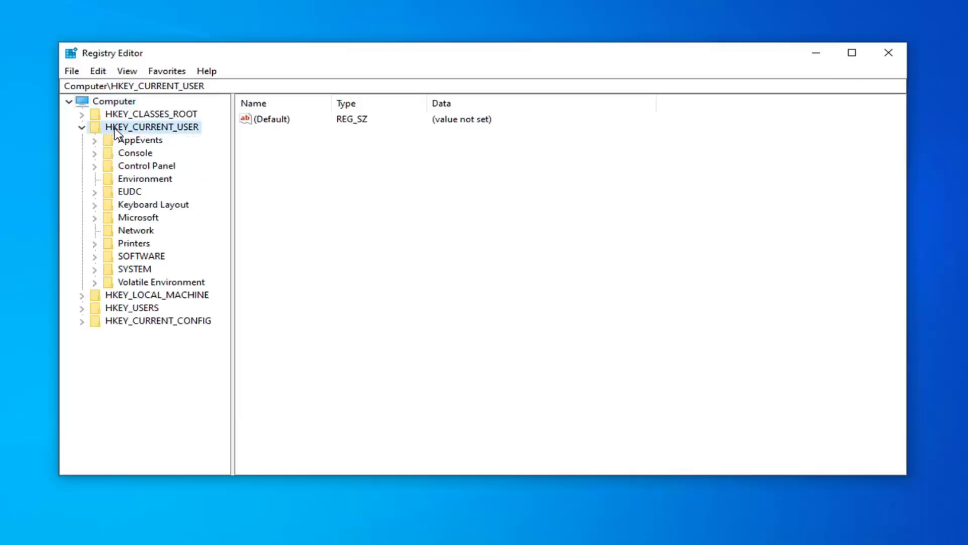
pyautogui.doubleClick(132, 257)
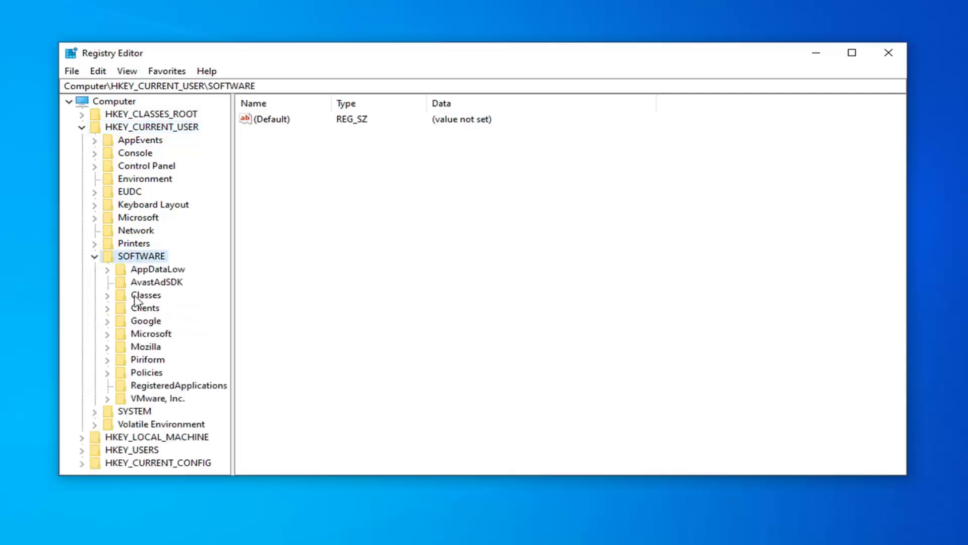
pyautogui.click(144, 336)
pyautogui.doubleClick(144, 335)
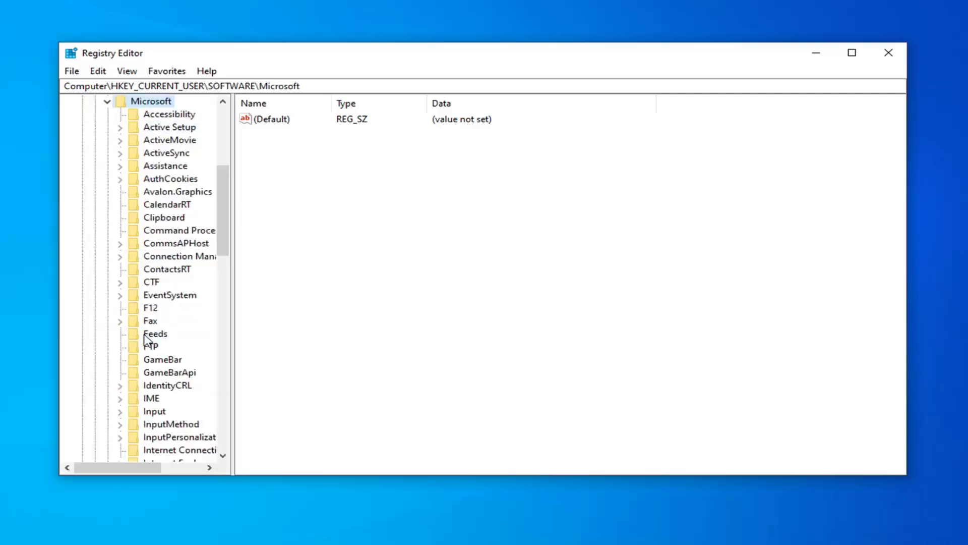
pyautogui.scroll(-8, 151, 323)
pyautogui.scroll(-1, 151, 312)
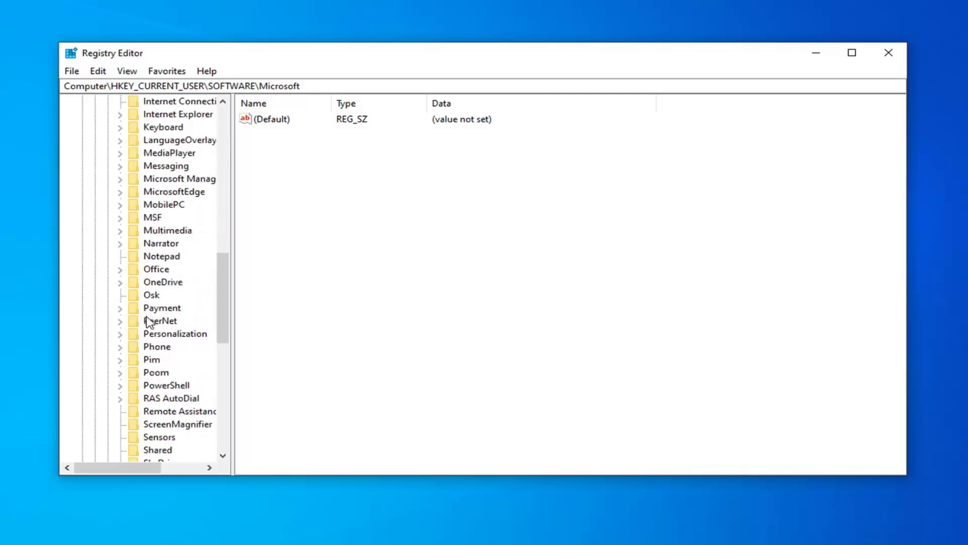
pyautogui.doubleClick(154, 269)
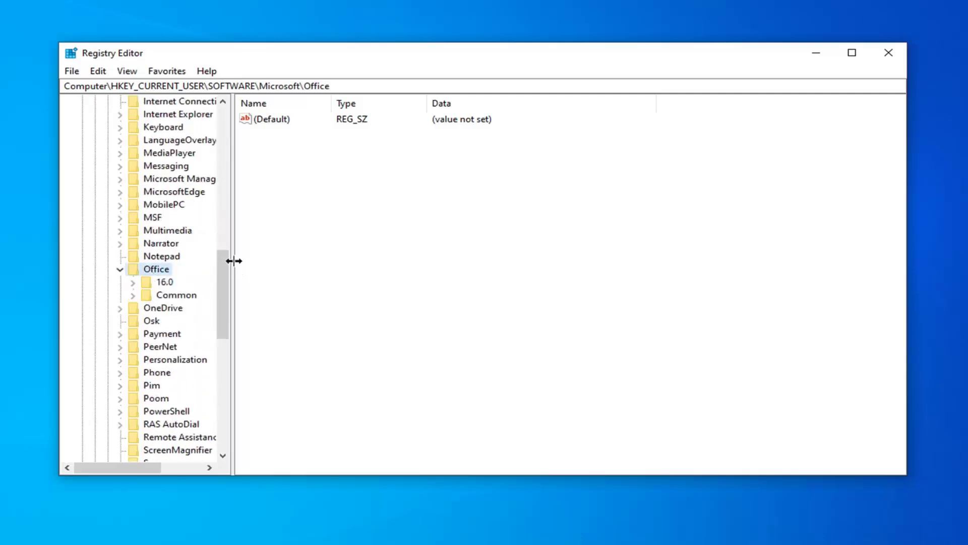
pyautogui.moveTo(230, 262); pyautogui.dragTo(300, 261)
pyautogui.click(162, 283)
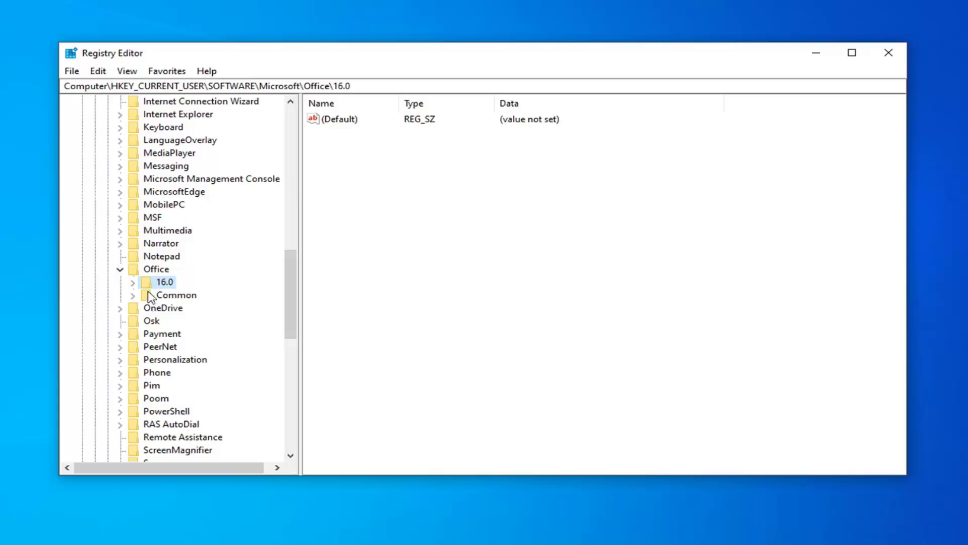
pyautogui.click(133, 283)
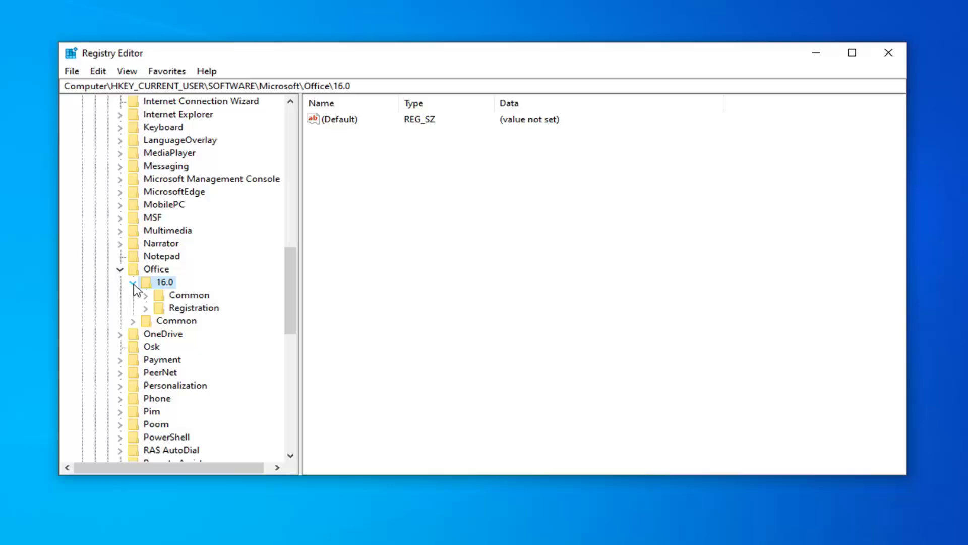
# - Create a new key named Outlook under the Office 16.0 key
pyautogui.rightClick(167, 283)
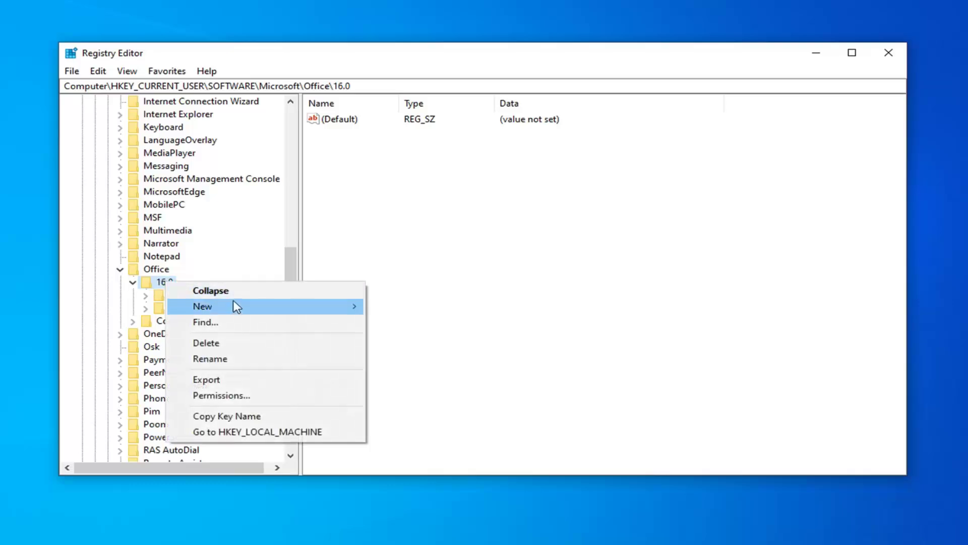
pyautogui.moveTo(235, 308)
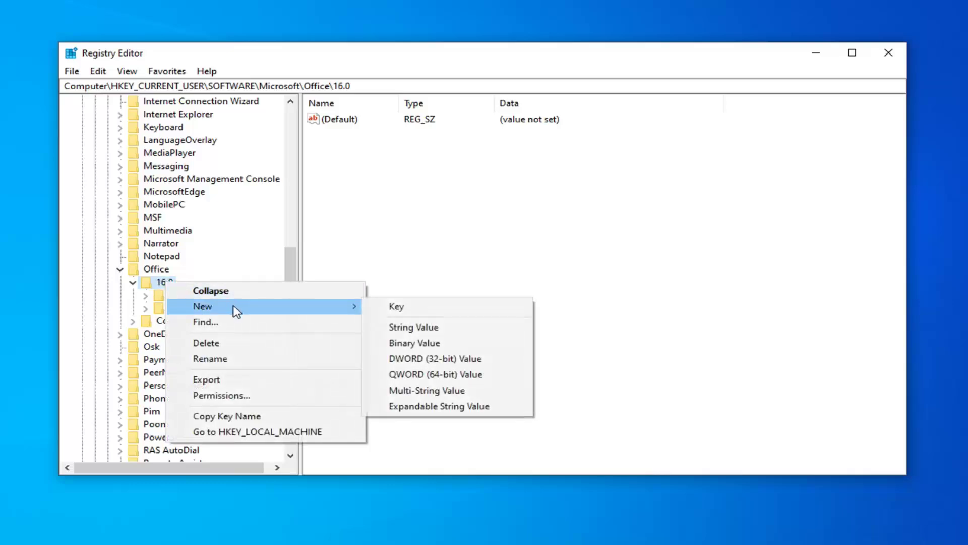
pyautogui.click(396, 309)
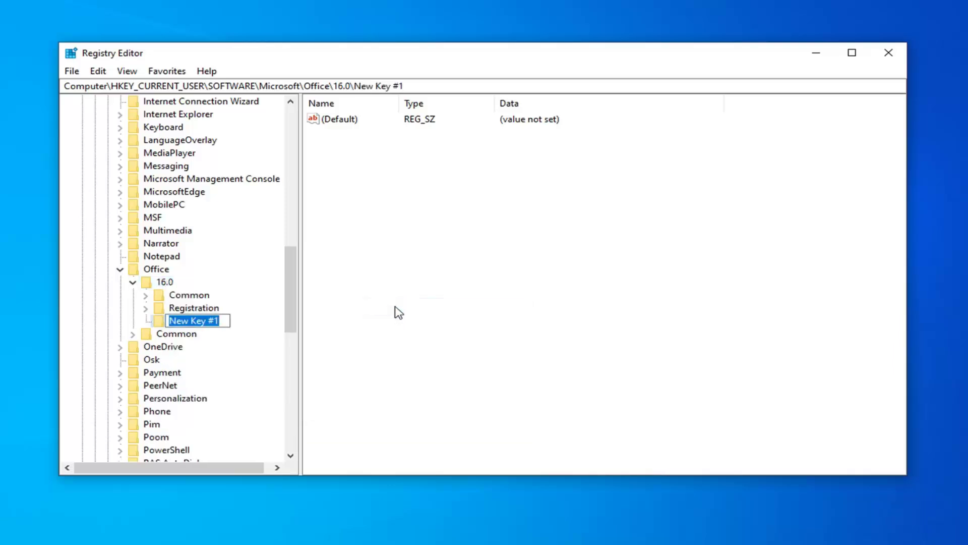
pyautogui.write('Out')
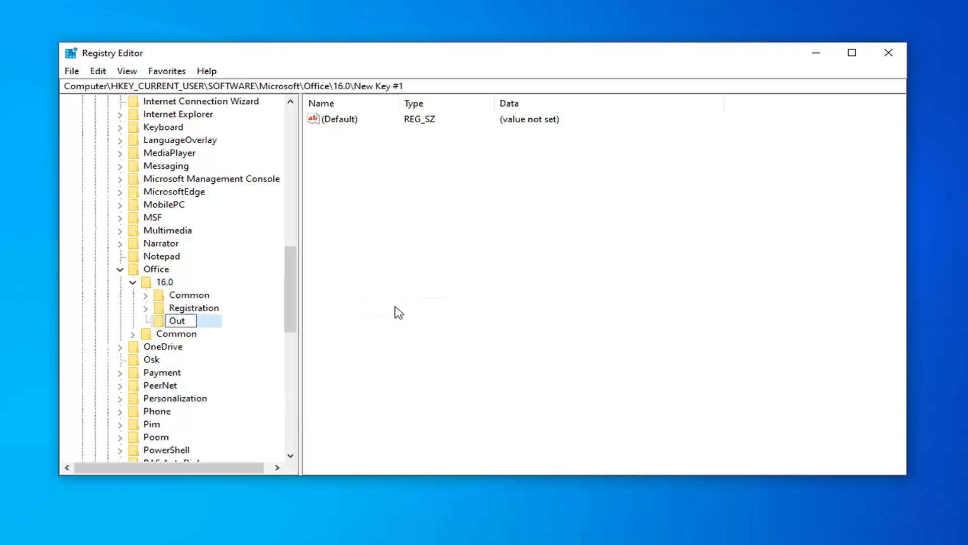
pyautogui.write('look')
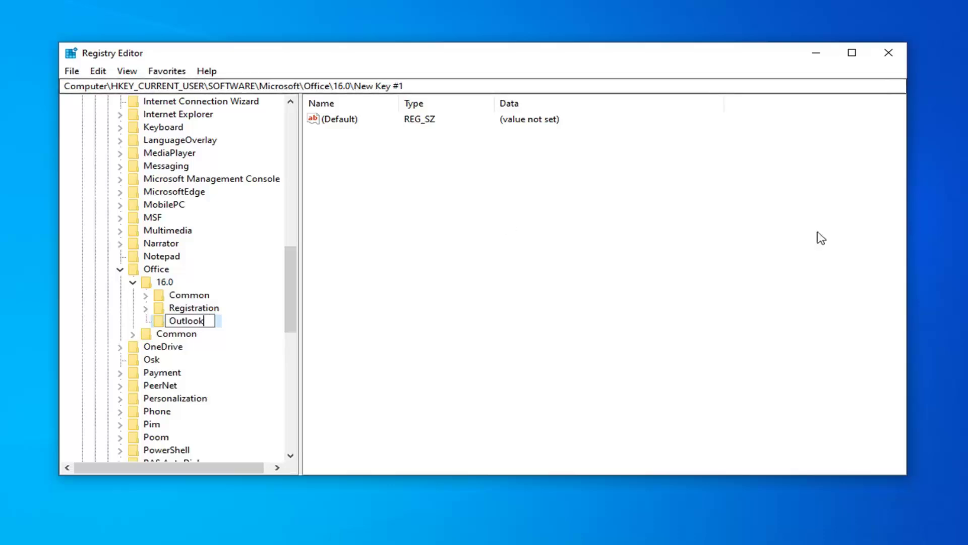
pyautogui.press('Return')
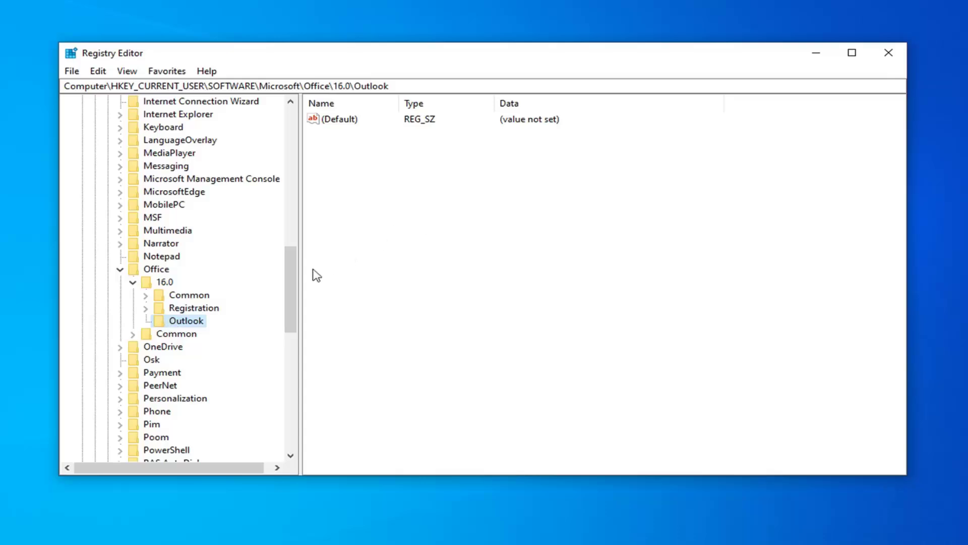
# - Create a new key named PST under the Outlook key
pyautogui.rightClick(177, 325)
pyautogui.moveTo(215, 348)
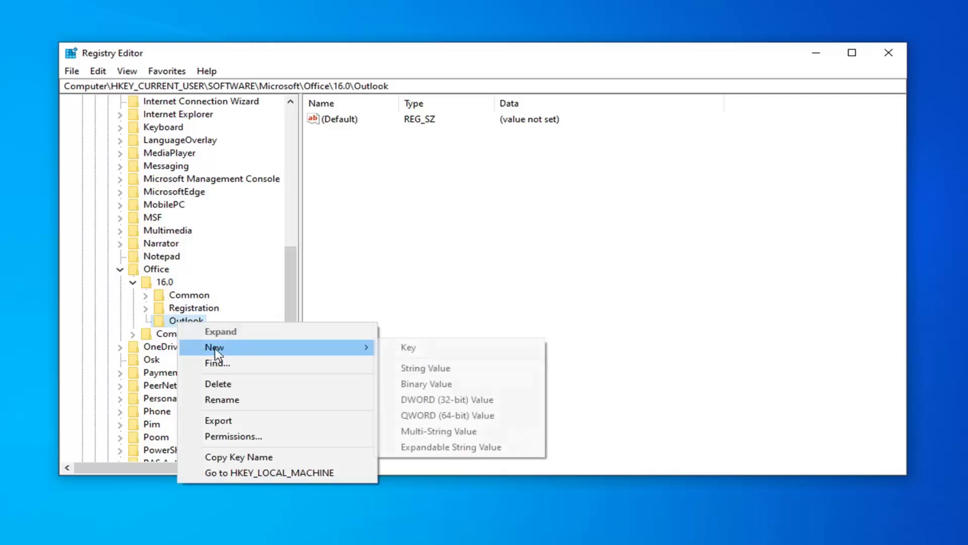
pyautogui.click(419, 348)
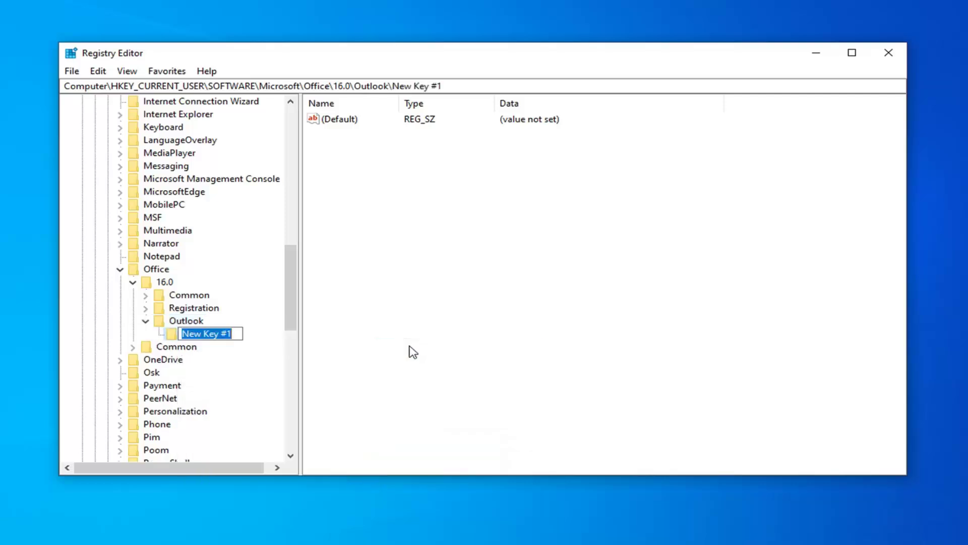
pyautogui.write('PST')
pyautogui.press('Return')
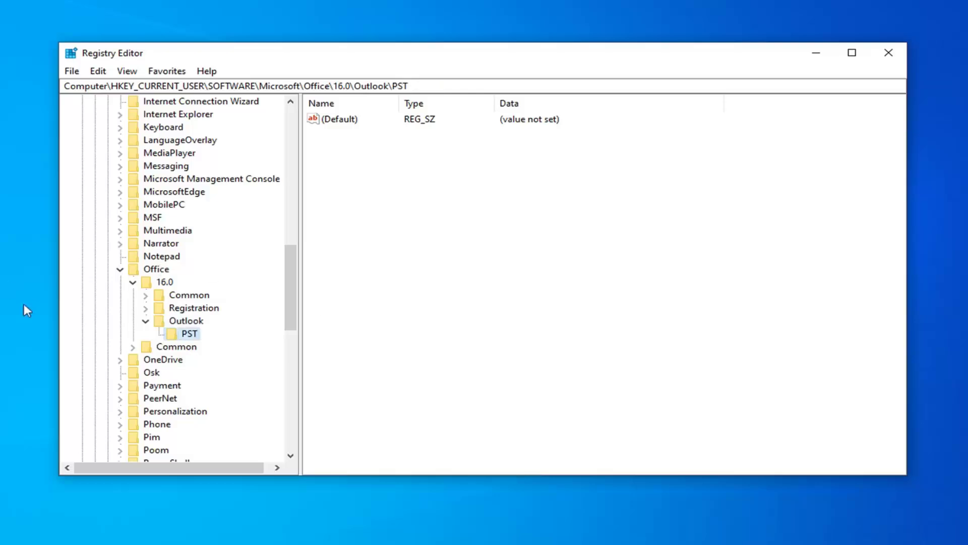
pyautogui.click(147, 321)
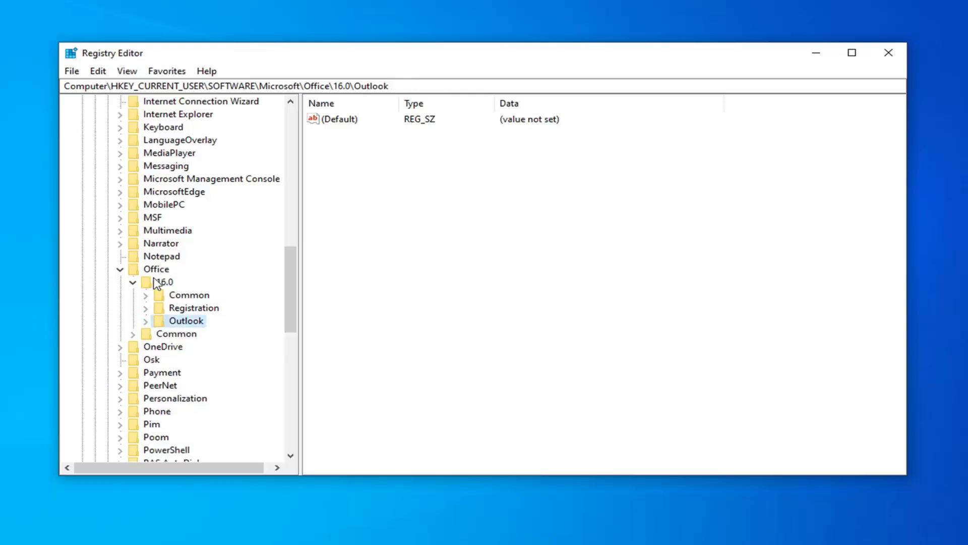
pyautogui.click(146, 322)
# - Create a DWORD (32-bit) value named MaxLargeFileSize in the PST key
pyautogui.click(184, 334)
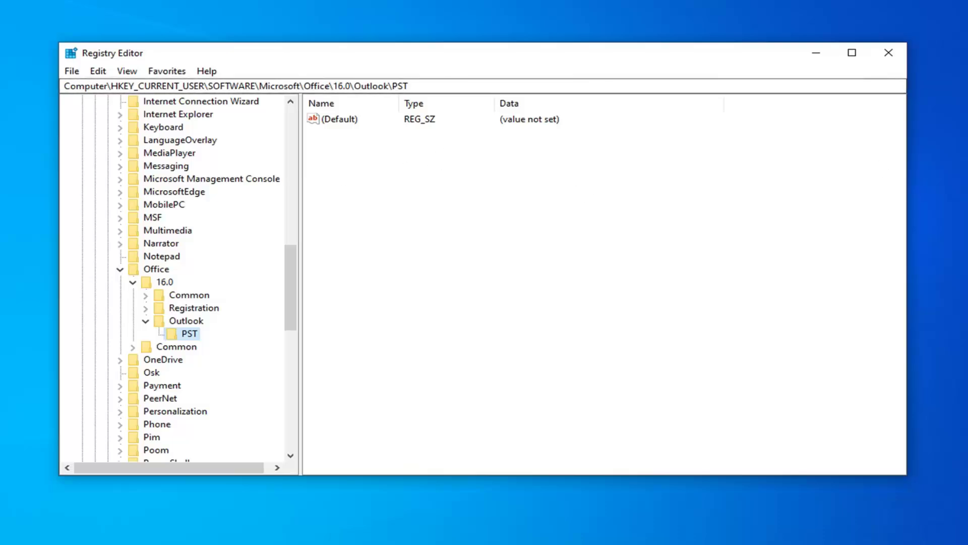
pyautogui.rightClick(380, 143)
pyautogui.click(362, 161)
pyautogui.rightClick(342, 144)
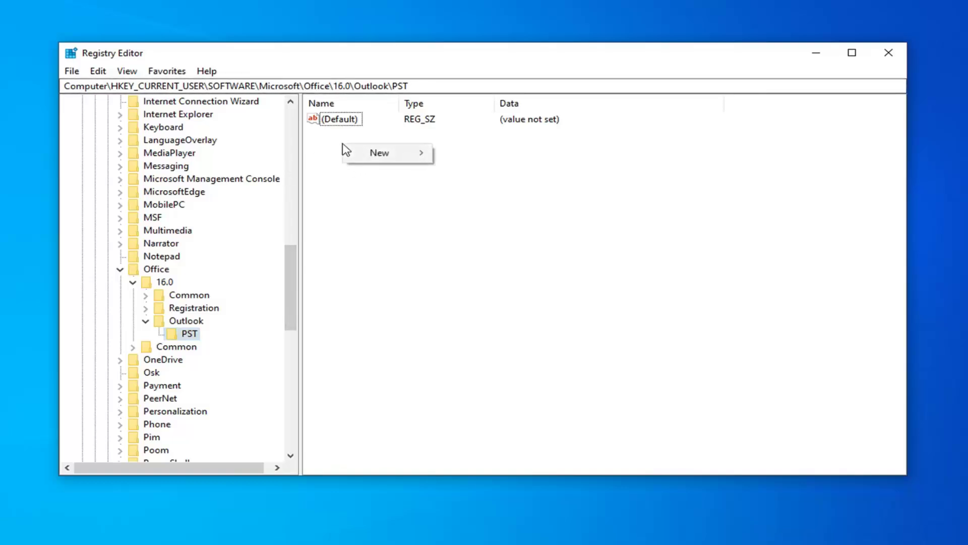
pyautogui.moveTo(391, 159)
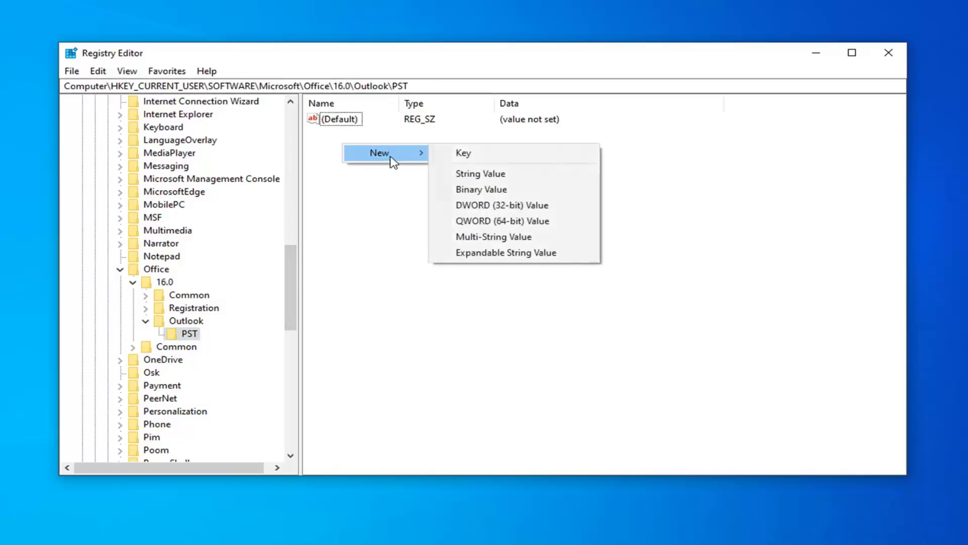
pyautogui.click(477, 207)
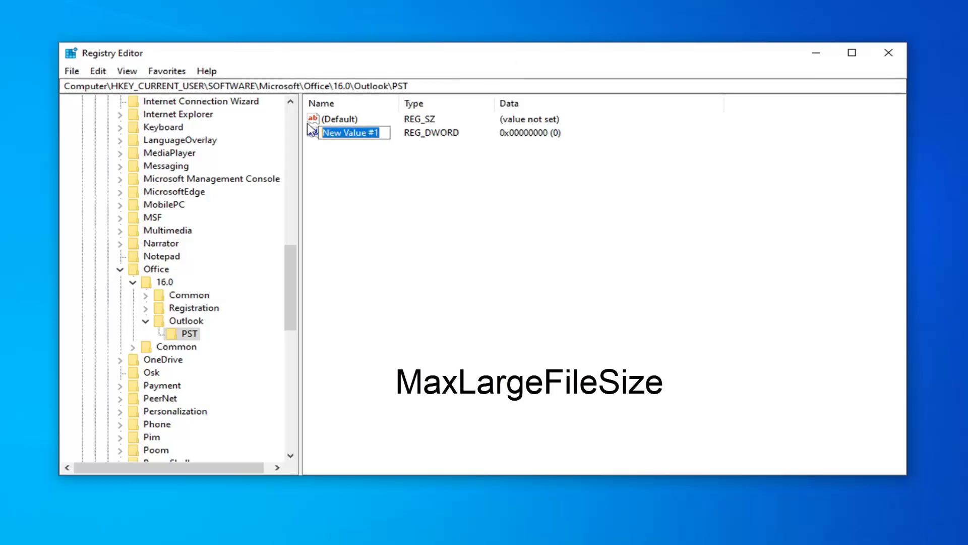
pyautogui.write('Max')
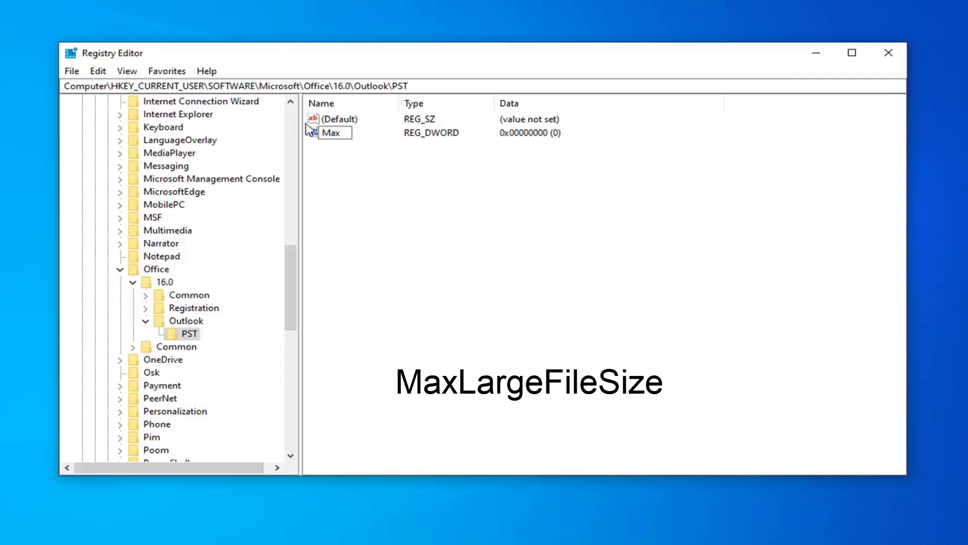
pyautogui.write('LargeFileSize')
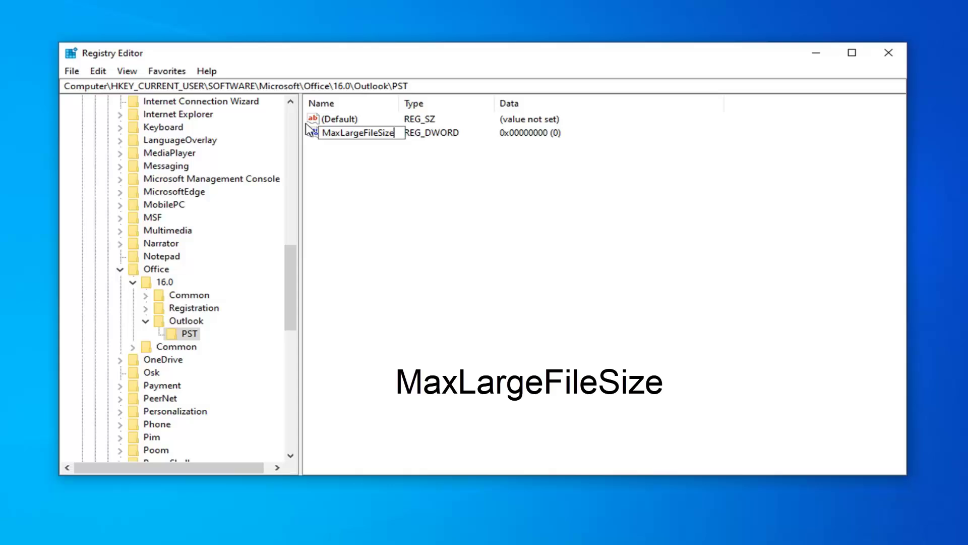
pyautogui.press('Return')
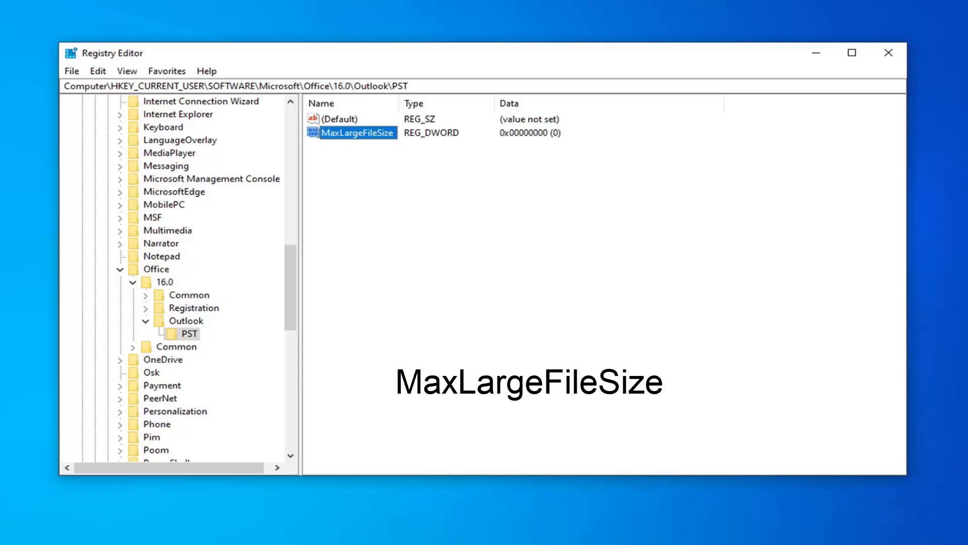
# - Create a second DWORD (32-bit) value named WarnLargeFileSize in the PST key
pyautogui.rightClick(337, 155)
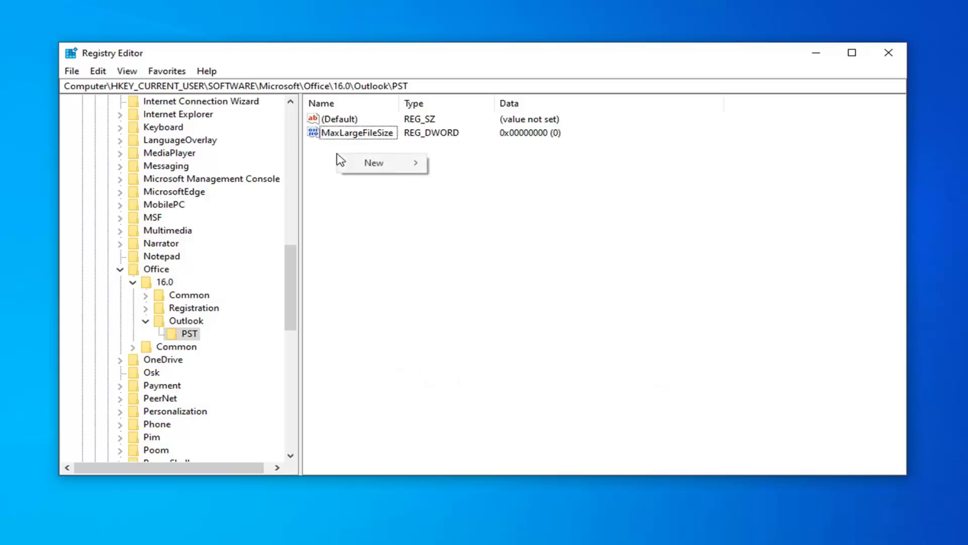
pyautogui.moveTo(357, 166)
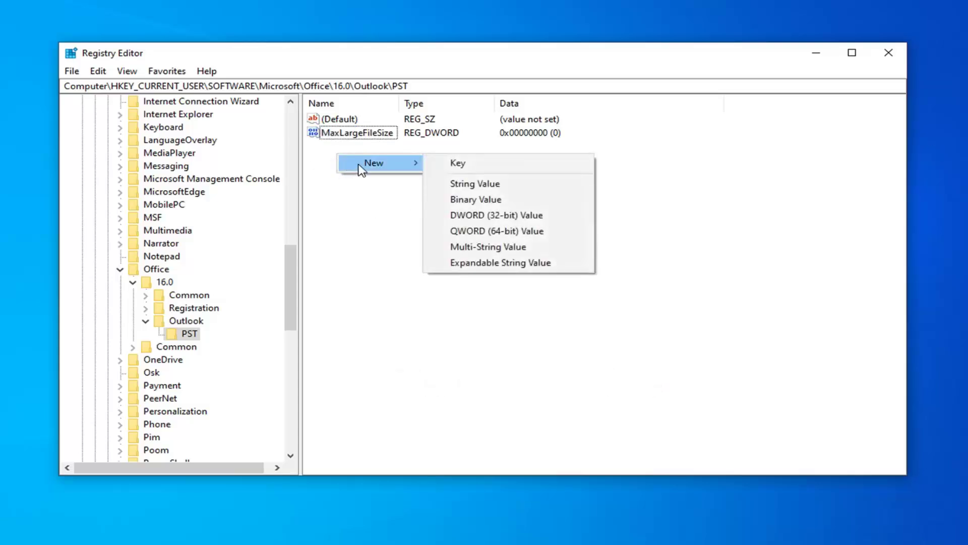
pyautogui.click(477, 221)
pyautogui.write('Warm')
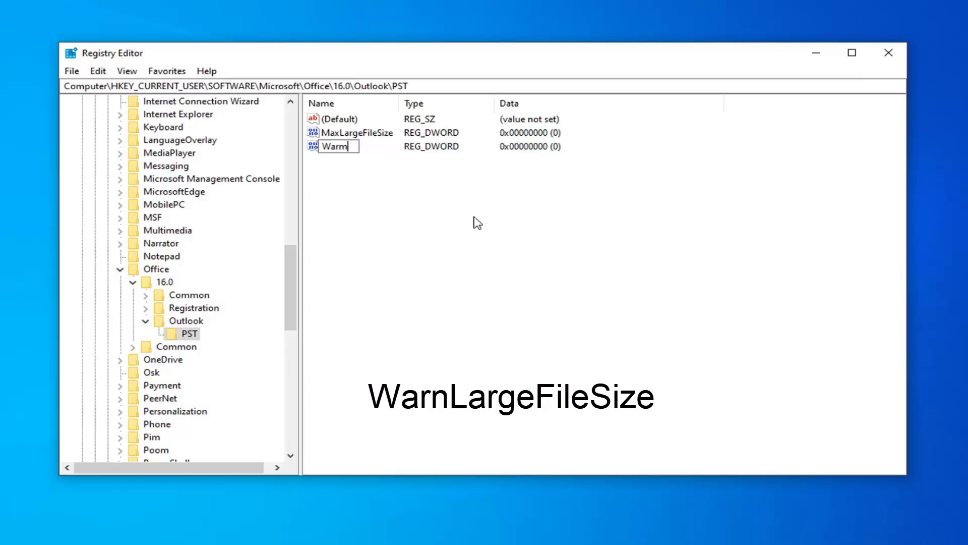
pyautogui.press('BackSpace')
pyautogui.write('nLargeFileSize')
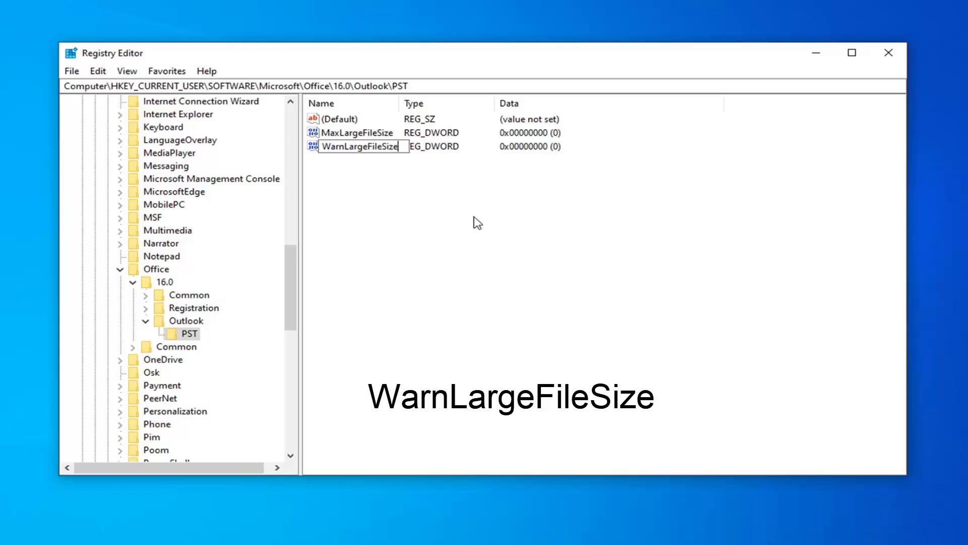
pyautogui.press('Return')
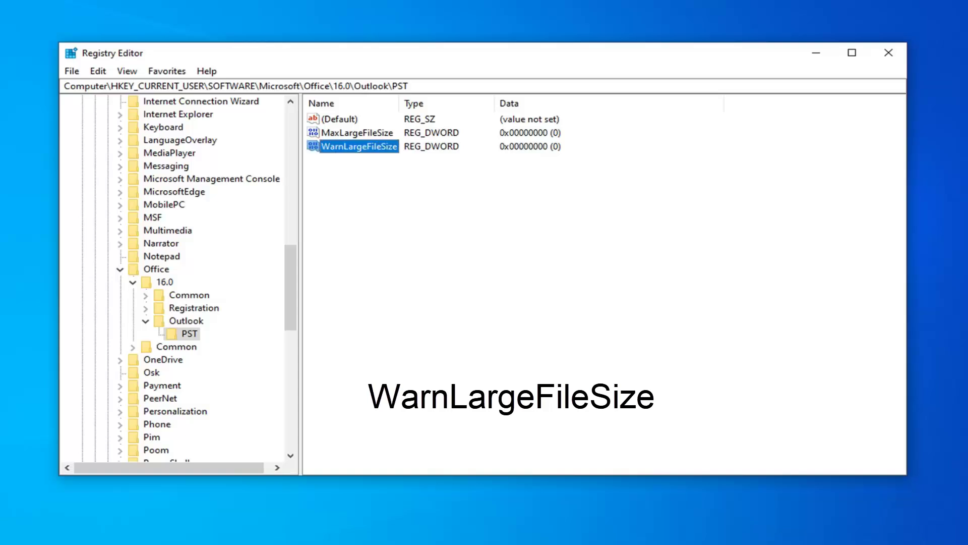
# - Open the MaxLargeFileSize value for editing and set its base to Decimal
pyautogui.click(343, 135)
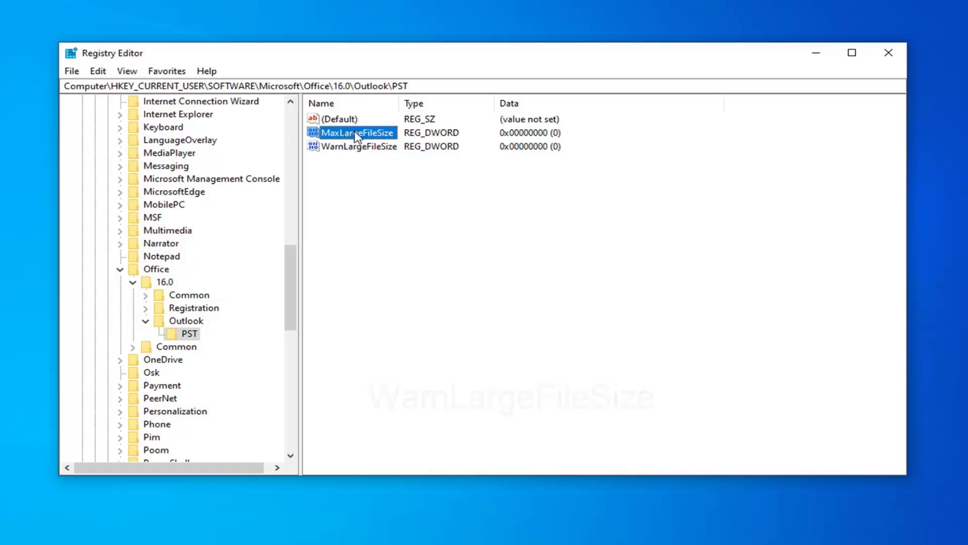
pyautogui.doubleClick(364, 134)
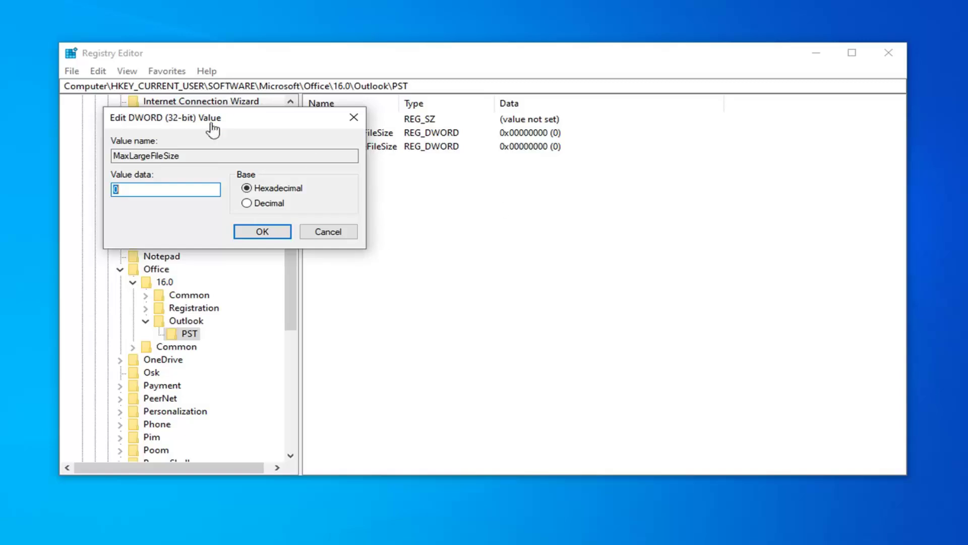
pyautogui.click(156, 189)
pyautogui.moveTo(204, 119); pyautogui.dragTo(454, 131)
pyautogui.click(498, 216)
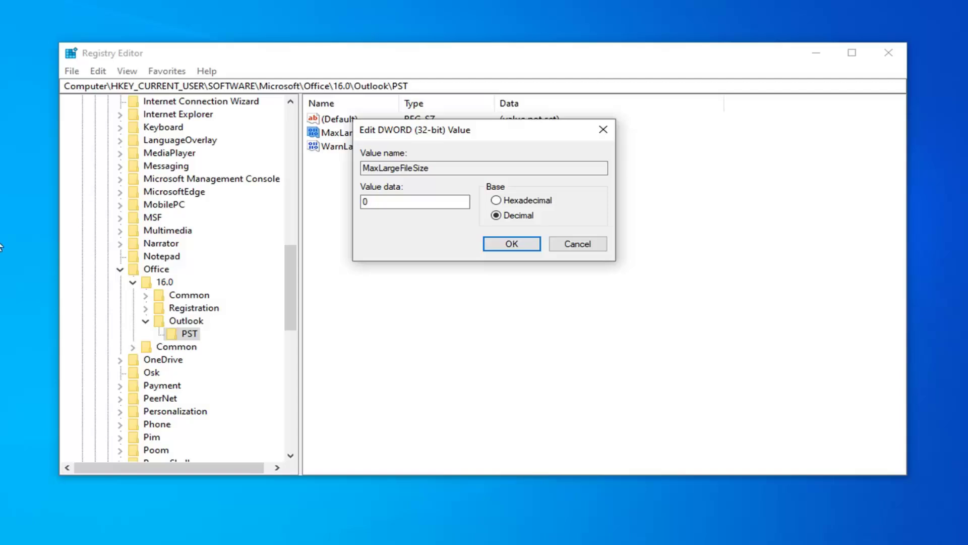
# - Open Calculator, place it beside the edit dialog and multiply 100 by 1024
pyautogui.press('super')
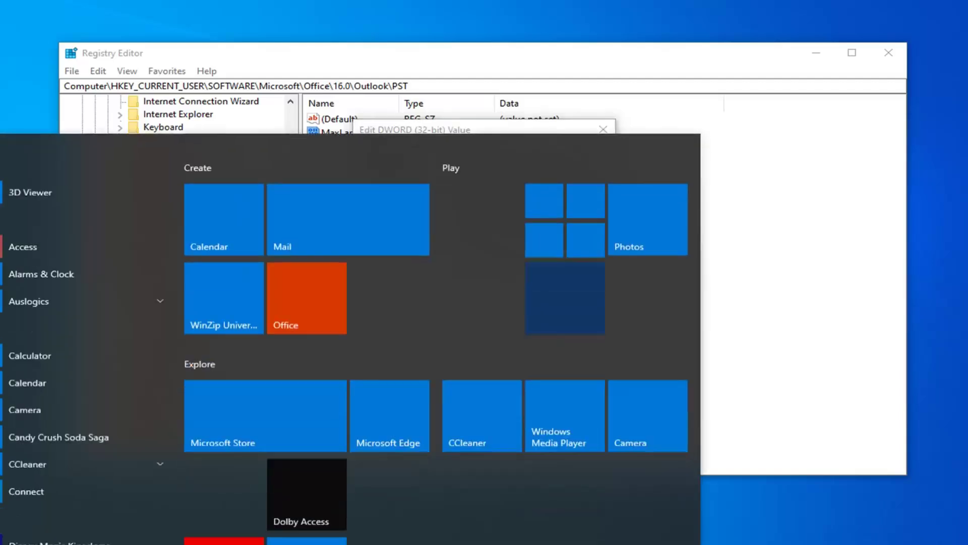
pyautogui.press('super')
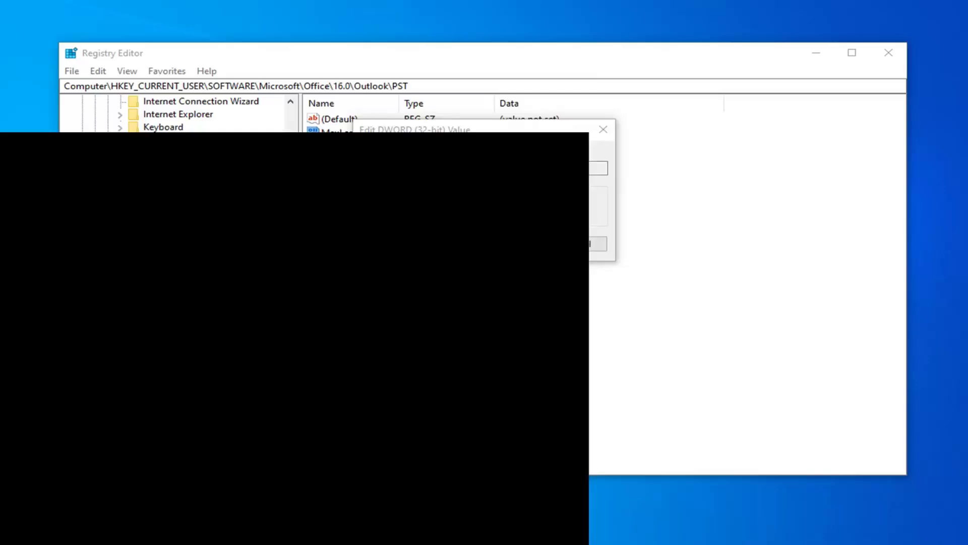
pyautogui.write('cc')
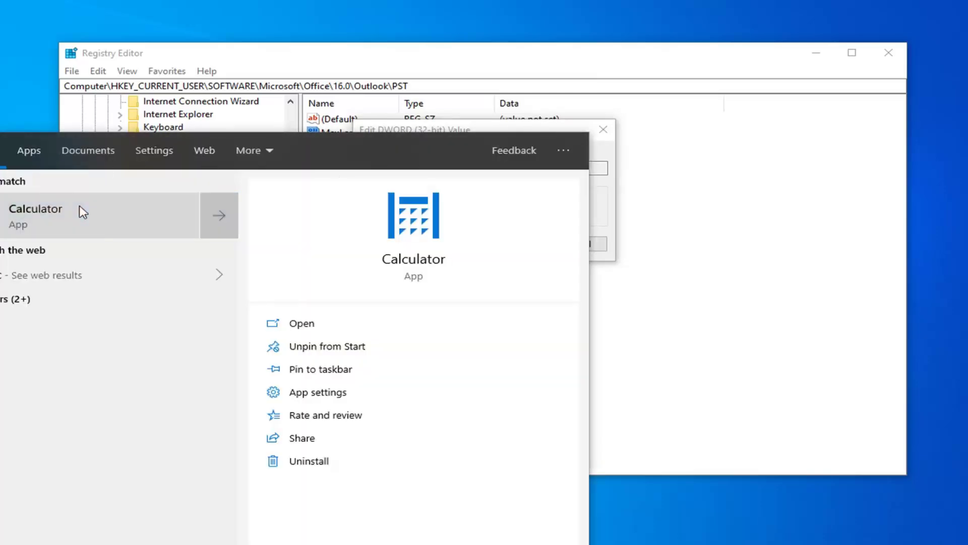
pyautogui.click(83, 212)
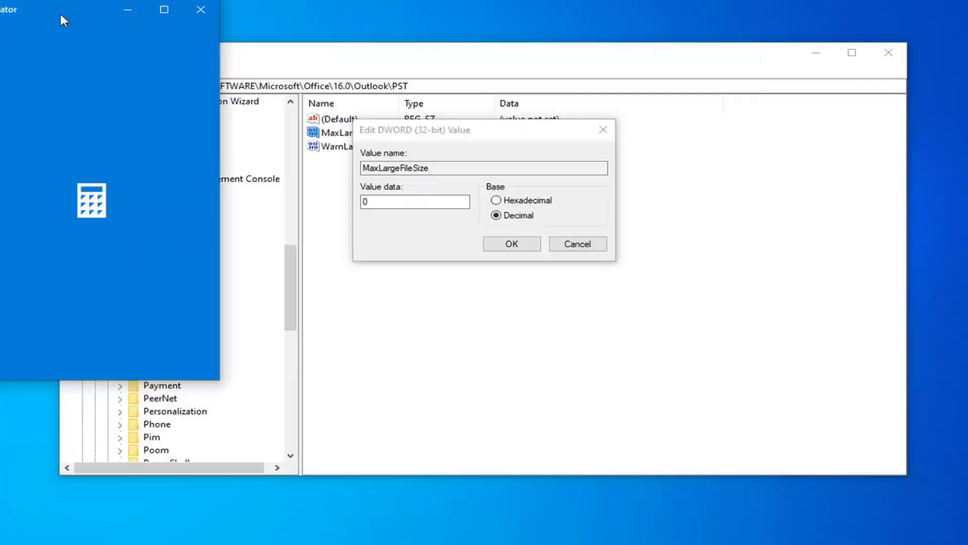
pyautogui.moveTo(63, 21); pyautogui.dragTo(743, 93)
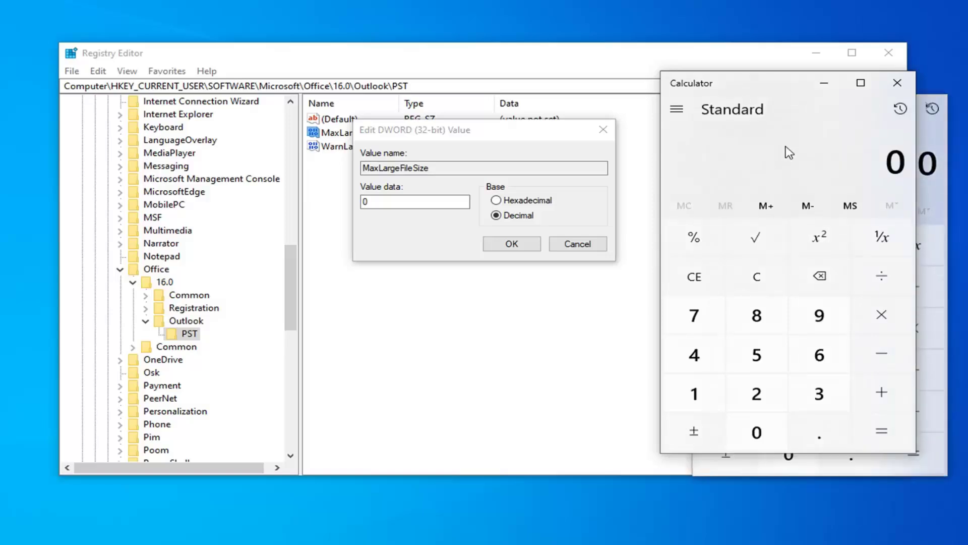
pyautogui.click(897, 86)
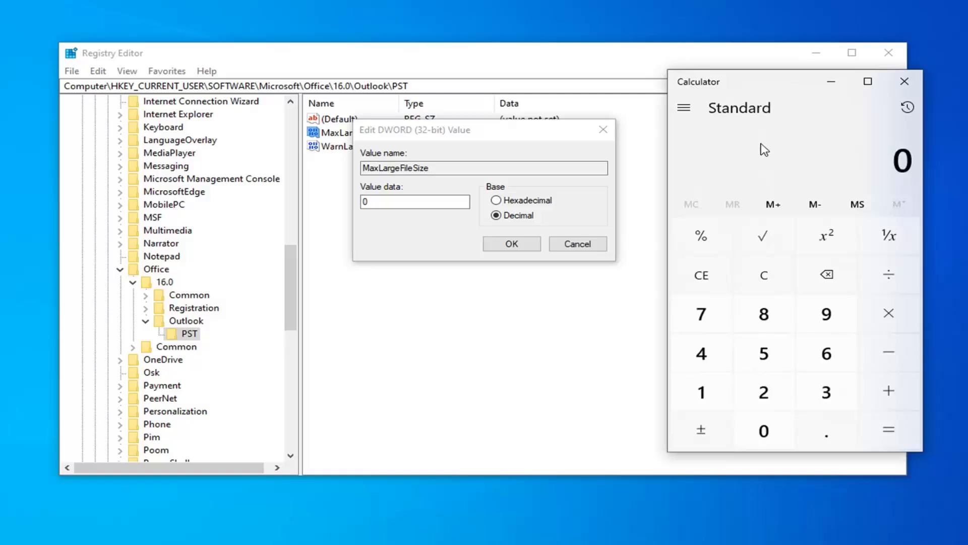
pyautogui.write('100')
pyautogui.write('*1024')
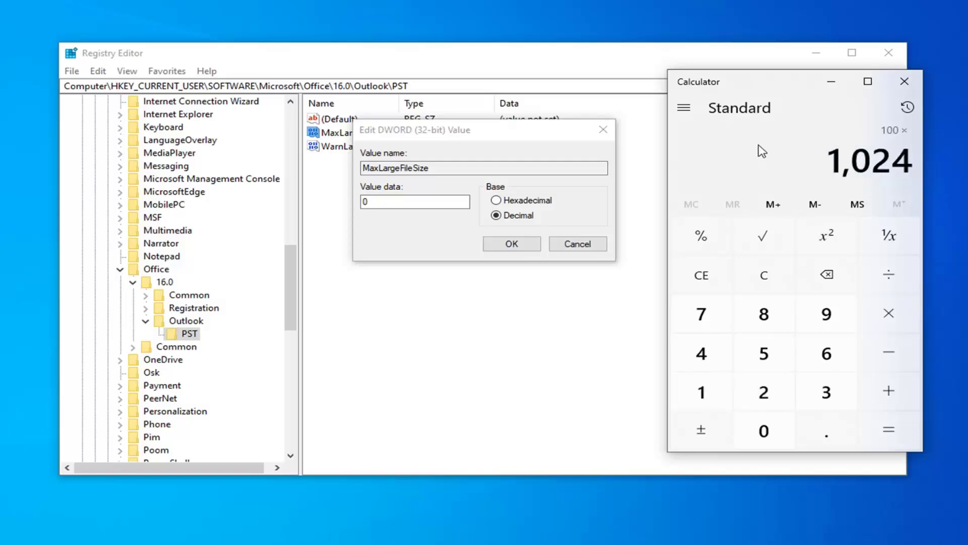
pyautogui.press('Return')
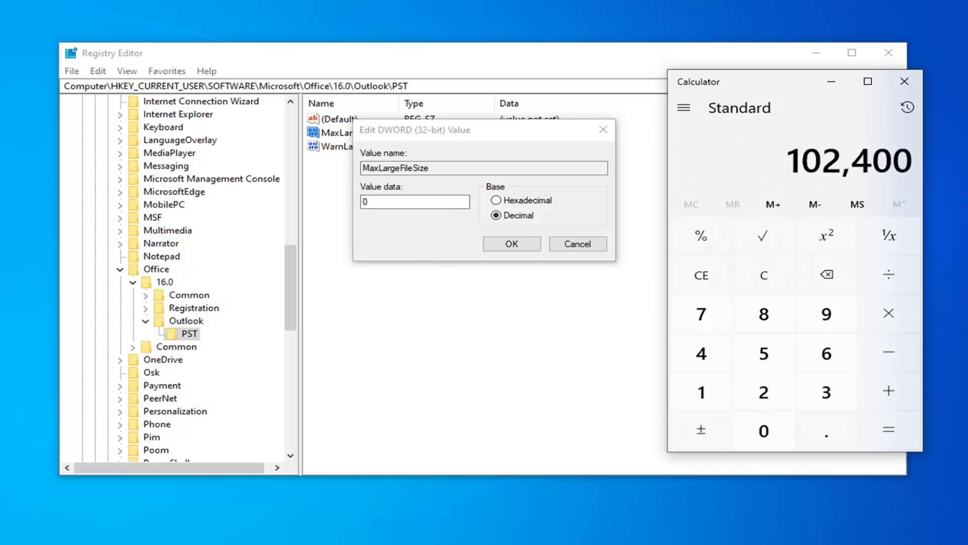
# - Back in Registry Editor, set the MaxLargeFileSize value data to 102400 and save it
pyautogui.click(416, 202)
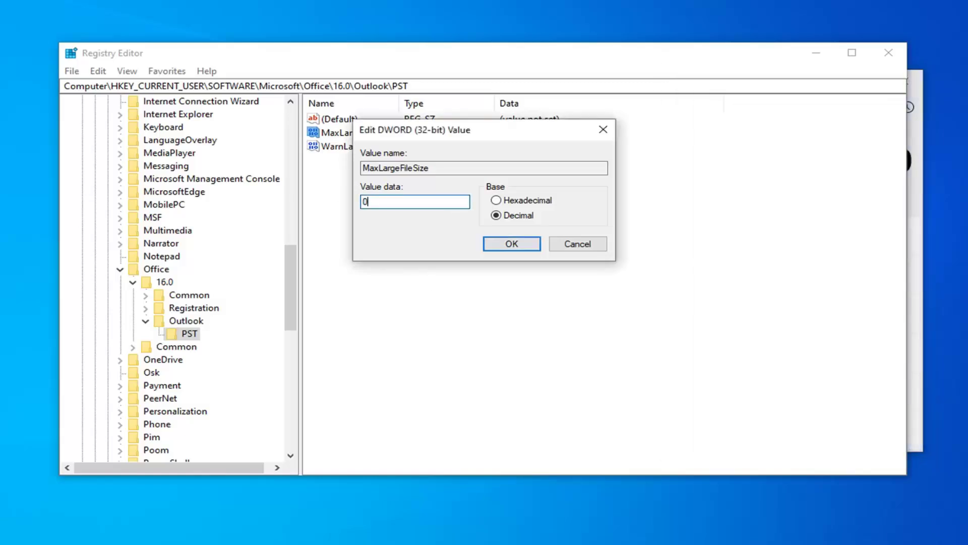
pyautogui.click(923, 134)
pyautogui.moveTo(814, 95); pyautogui.dragTo(781, 115)
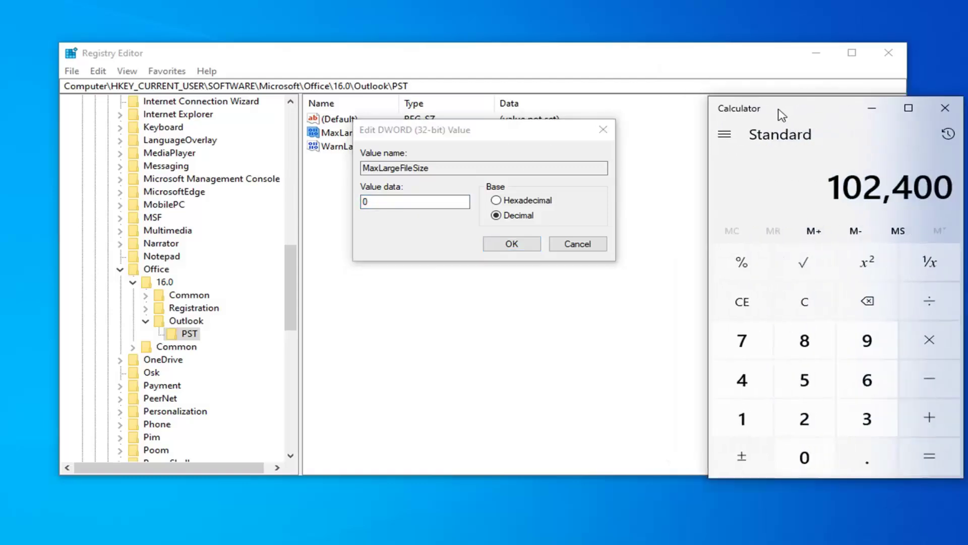
pyautogui.click(354, 203)
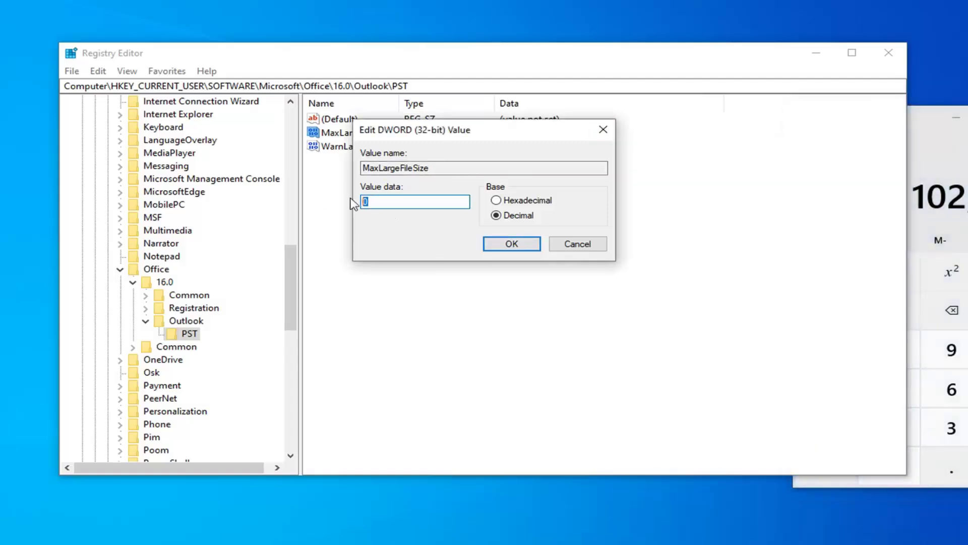
pyautogui.write('102400')
pyautogui.click(512, 245)
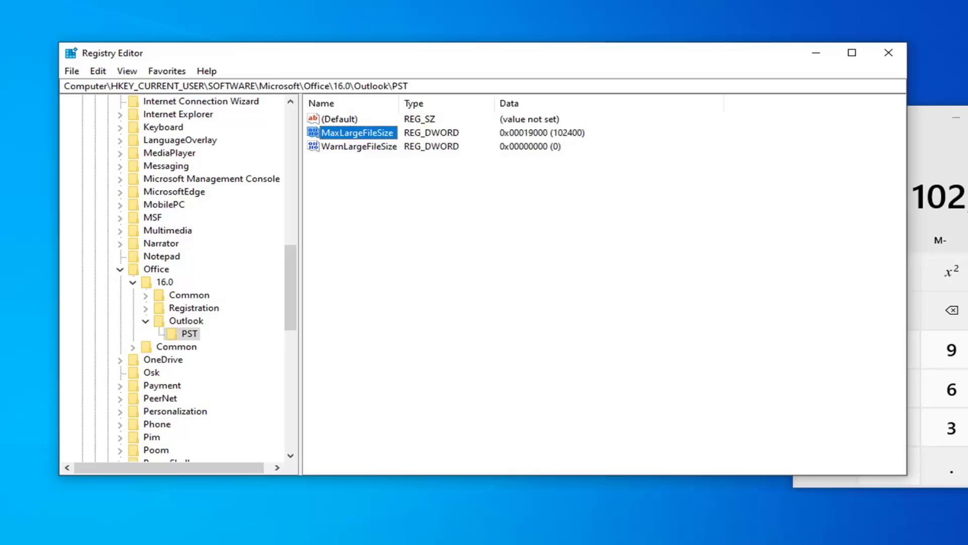
# - Open the WarnLargeFileSize value for editing and move its dialog below the value list
pyautogui.click(342, 153)
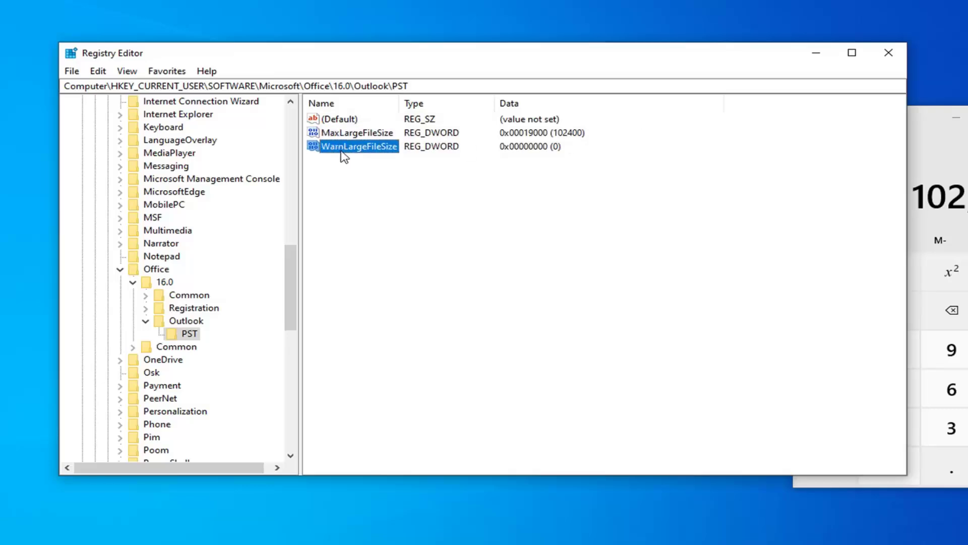
pyautogui.doubleClick(346, 151)
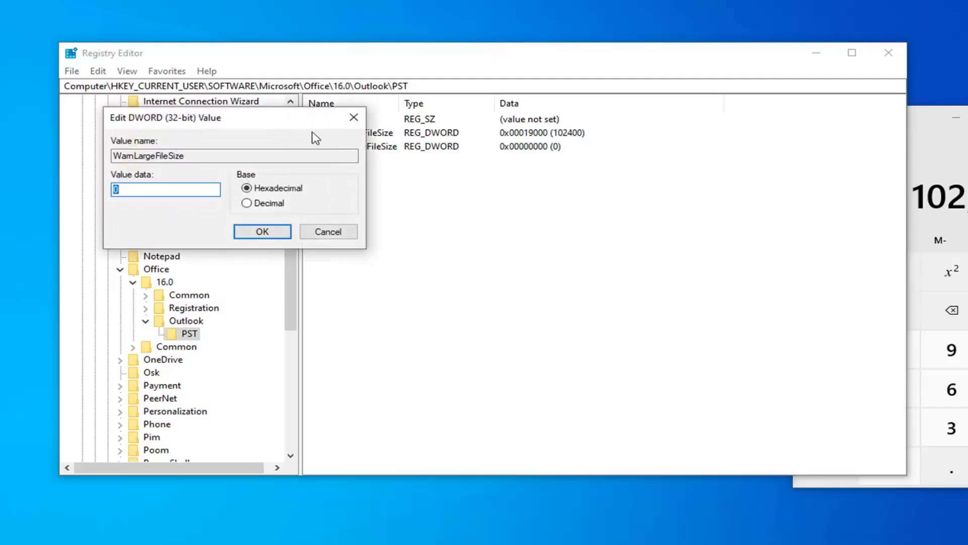
pyautogui.moveTo(258, 116); pyautogui.dragTo(324, 198)
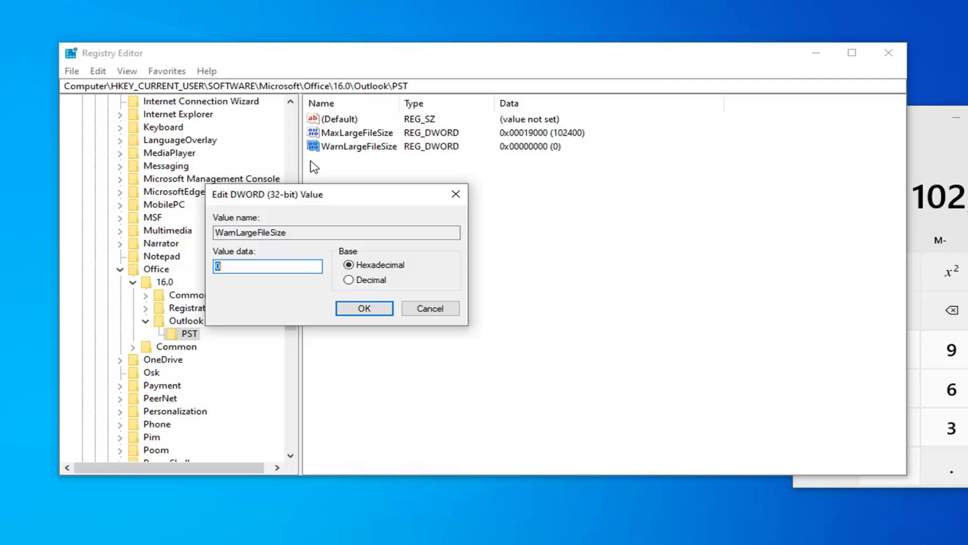
# - Switch to Calculator, bring it fully into view and multiply the 100 × 1024 result by 0.95
pyautogui.click(923, 173)
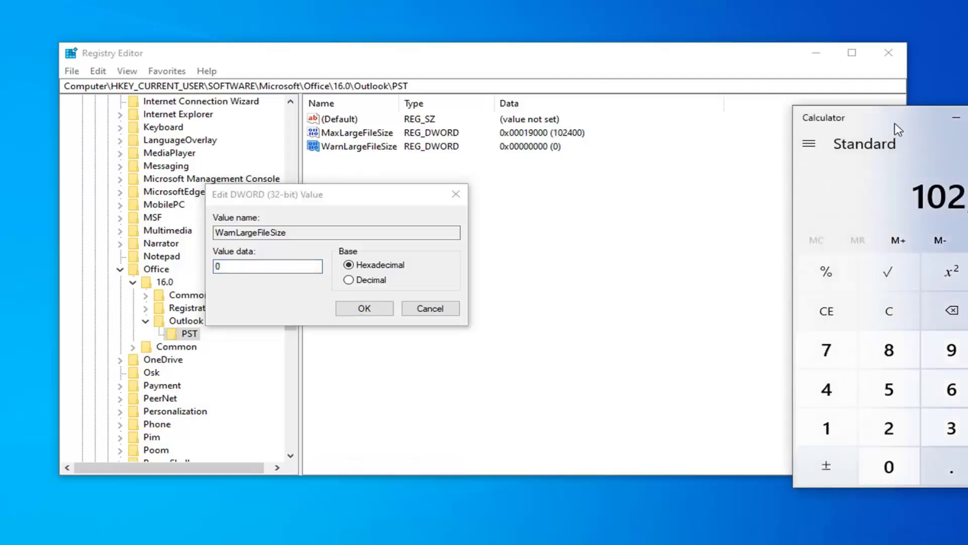
pyautogui.moveTo(899, 130); pyautogui.dragTo(748, 164)
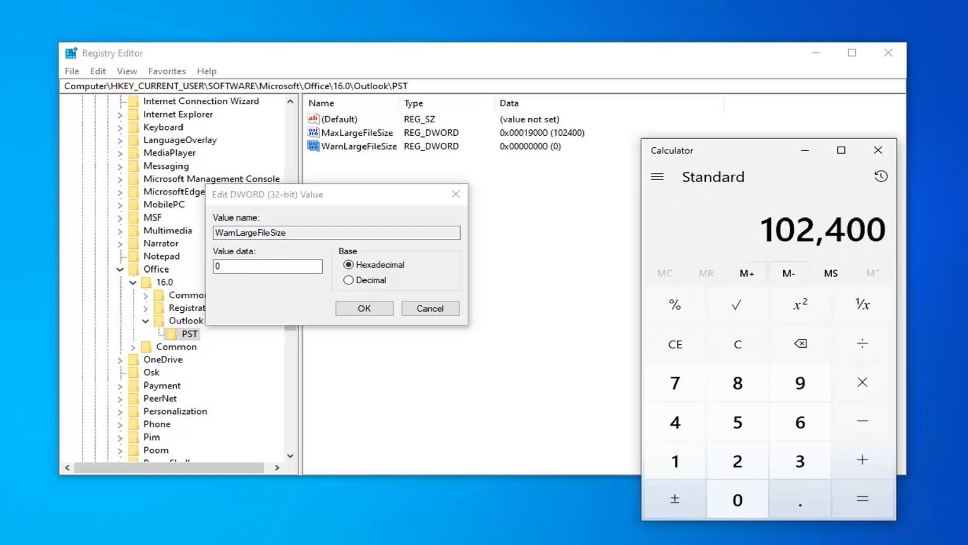
pyautogui.press('*')
pyautogui.press('.')
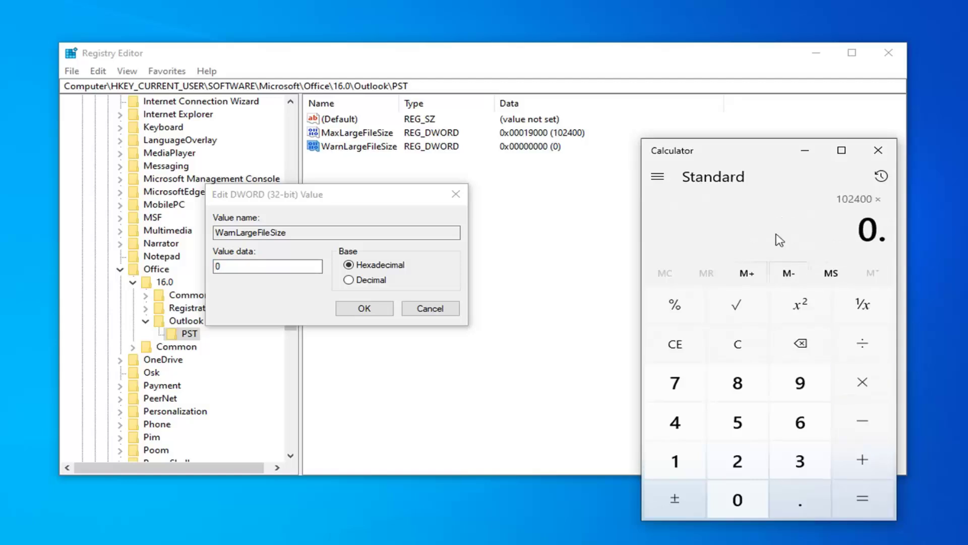
pyautogui.write('95')
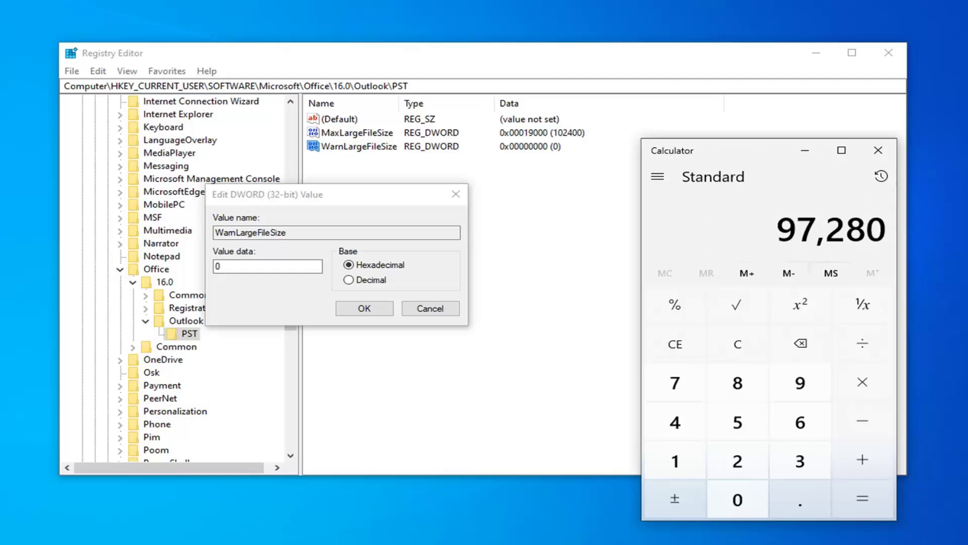
# - Back in Registry Editor, set the WarnLargeFileSize value data to 97280 with decimal base and save it
pyautogui.click(225, 285)
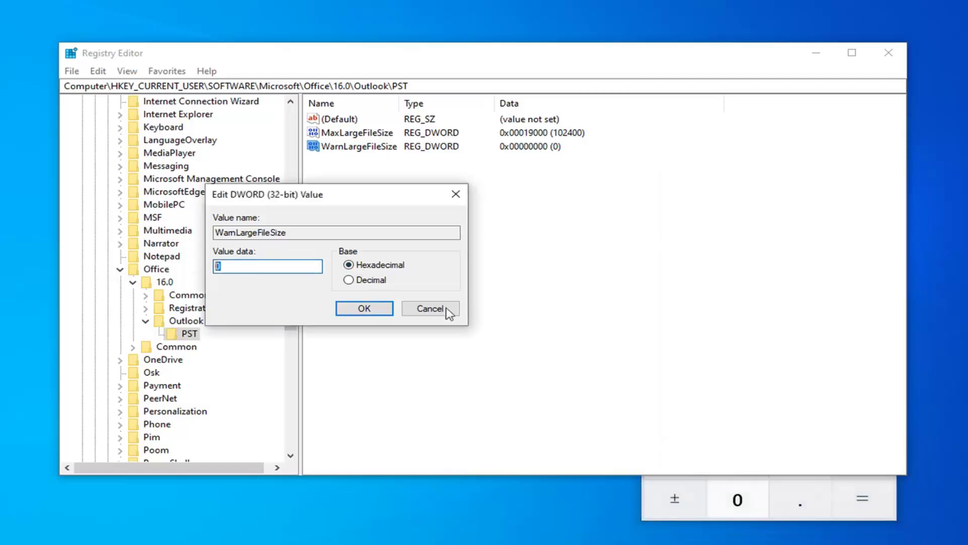
pyautogui.click(636, 506)
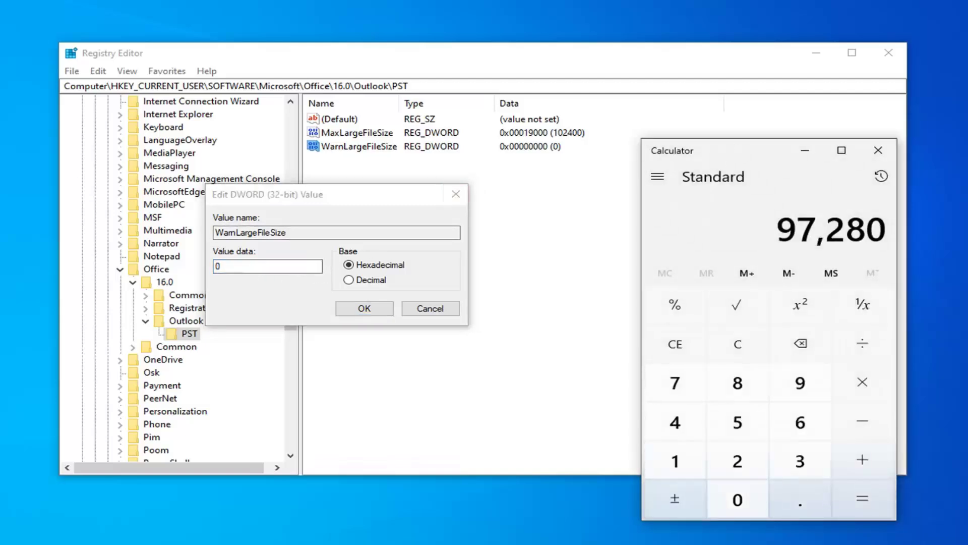
pyautogui.click(80, 227)
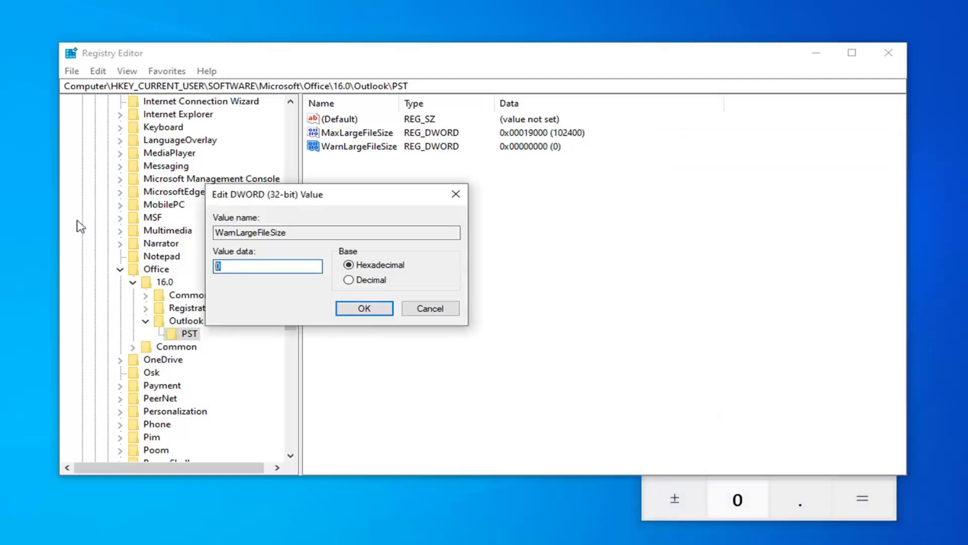
pyautogui.write('697')
pyautogui.click(349, 280)
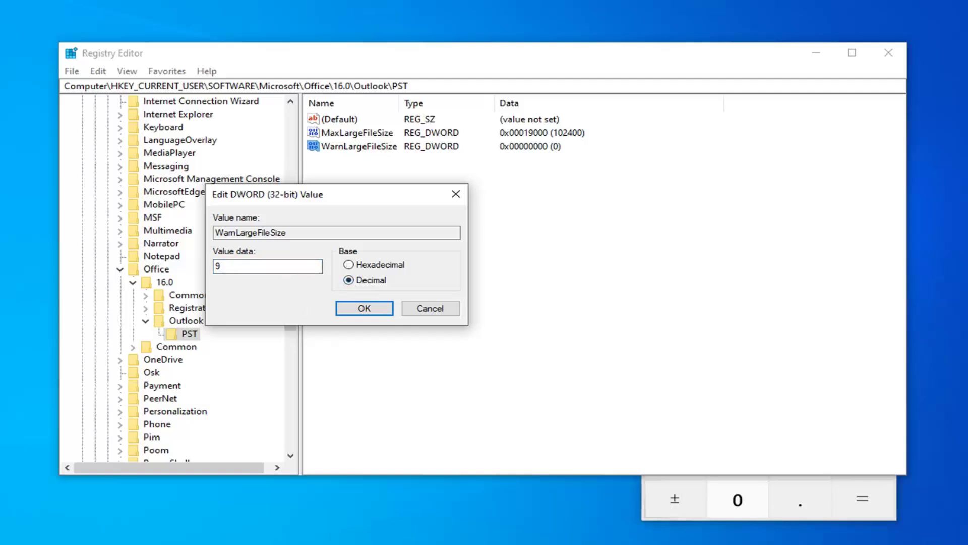
pyautogui.click(644, 518)
pyautogui.click(220, 266)
pyautogui.write('7280')
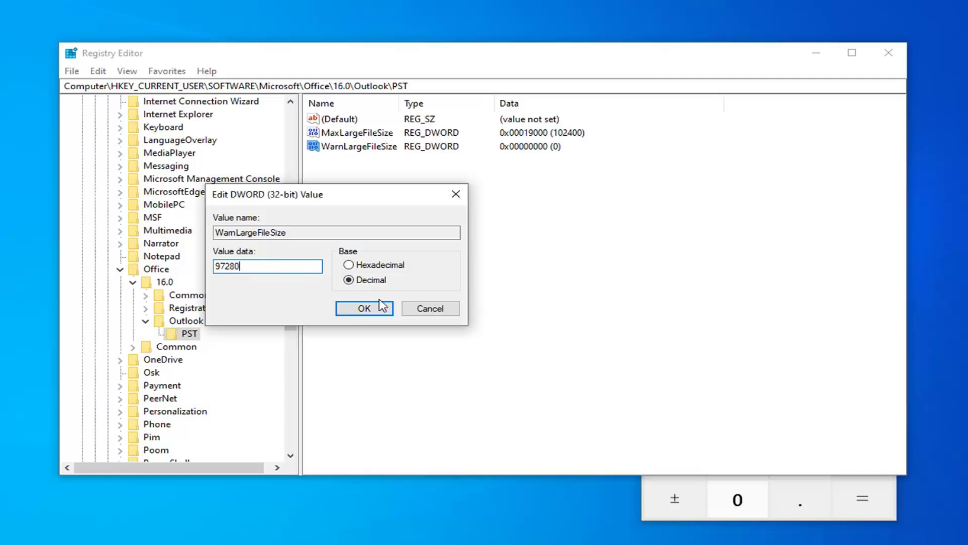
pyautogui.click(373, 313)
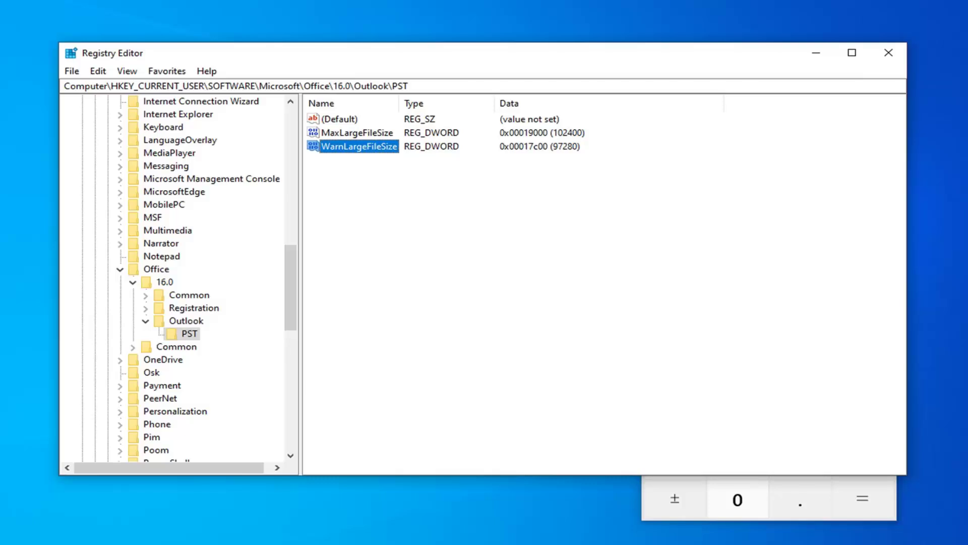
# - Collapse the registry tree from the Outlook key up through Office, Microsoft and SOFTWARE to HKEY_CURRENT_USER
pyautogui.click(145, 321)
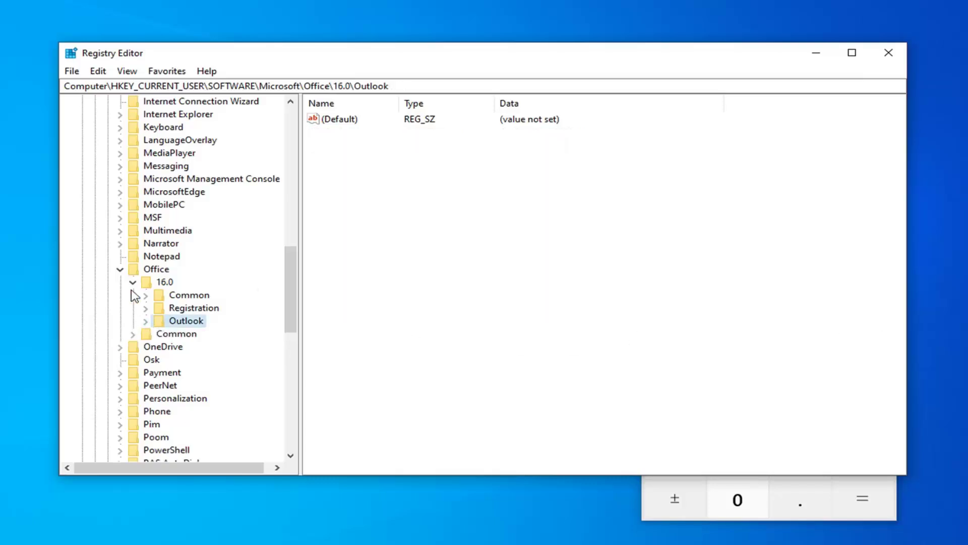
pyautogui.click(132, 282)
pyautogui.click(120, 269)
pyautogui.scroll(15, 151, 277)
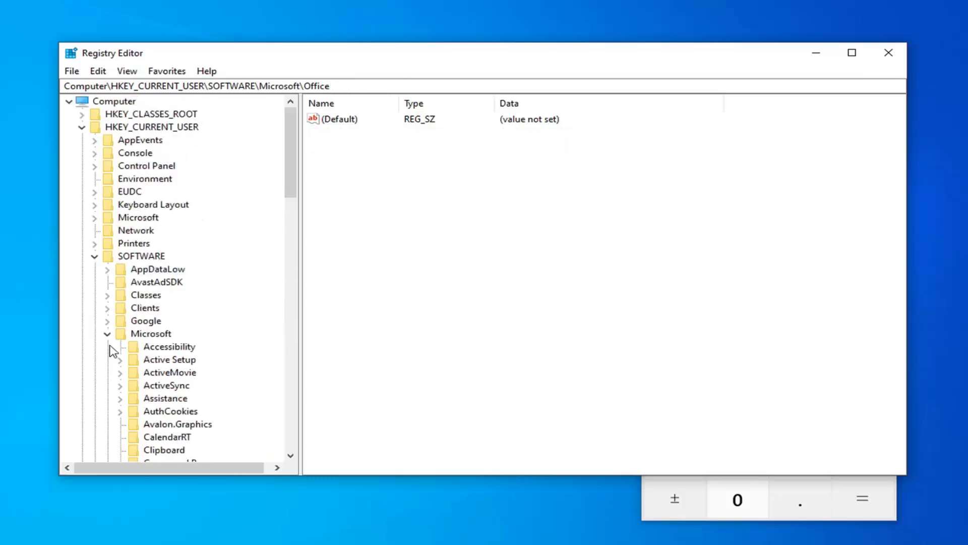
pyautogui.click(107, 333)
pyautogui.click(94, 256)
pyautogui.click(81, 127)
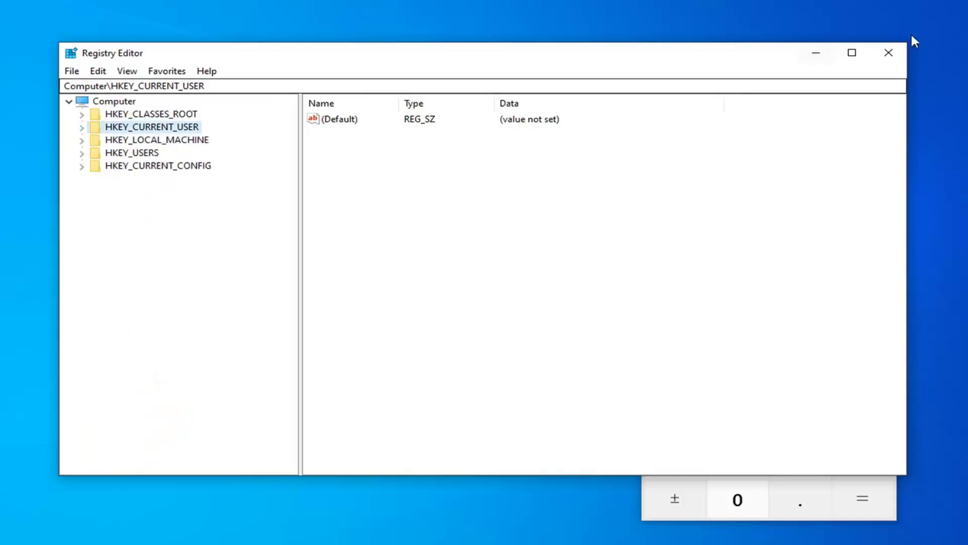
# - Close both Registry Editor and Calculator
pyautogui.click(888, 52)
pyautogui.click(825, 149)
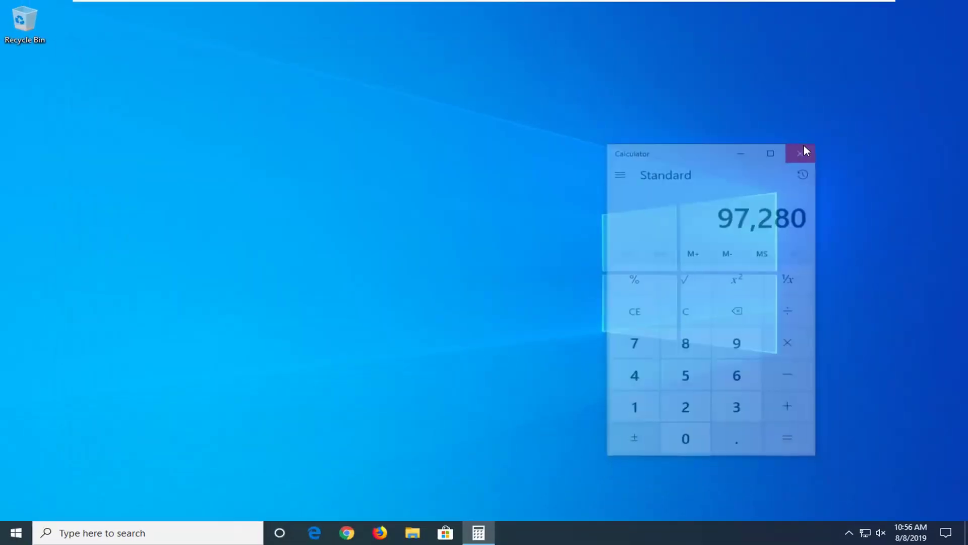